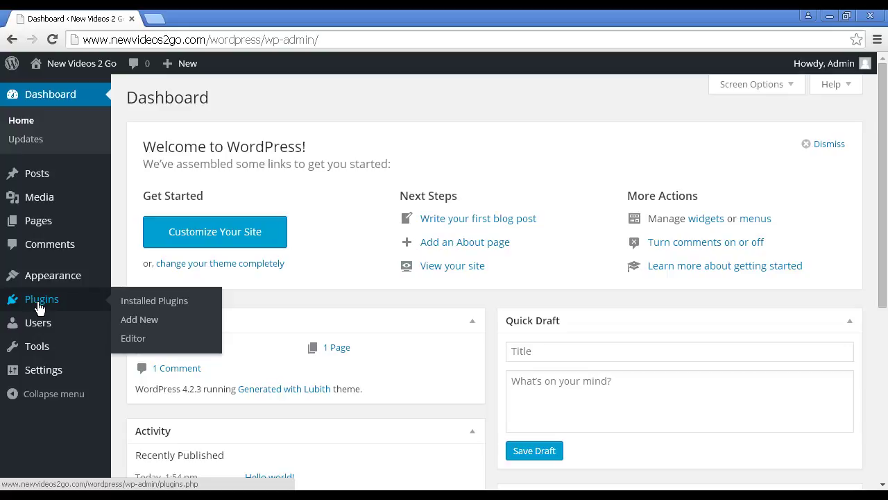
Search the plugin directory for 'shareaholic' from the Add New plugins page.
{"action": "left_click", "coordinate": [138, 323]}
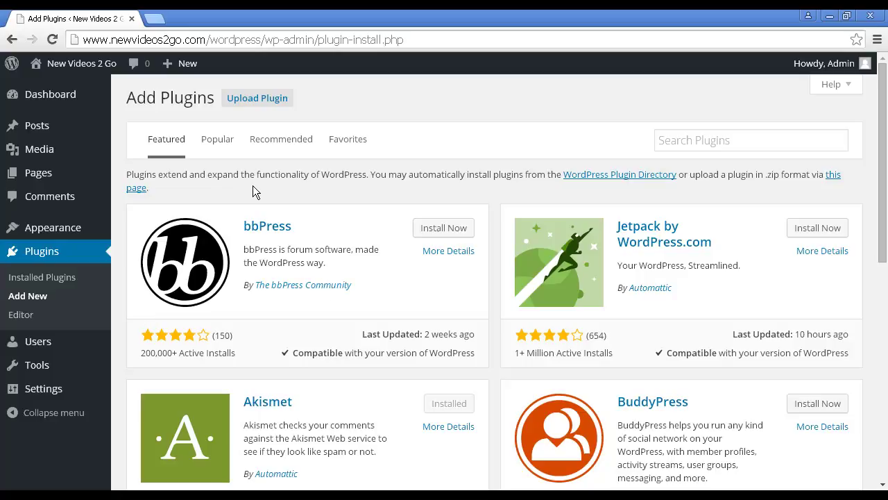
{"action": "left_click", "coordinate": [685, 140]}
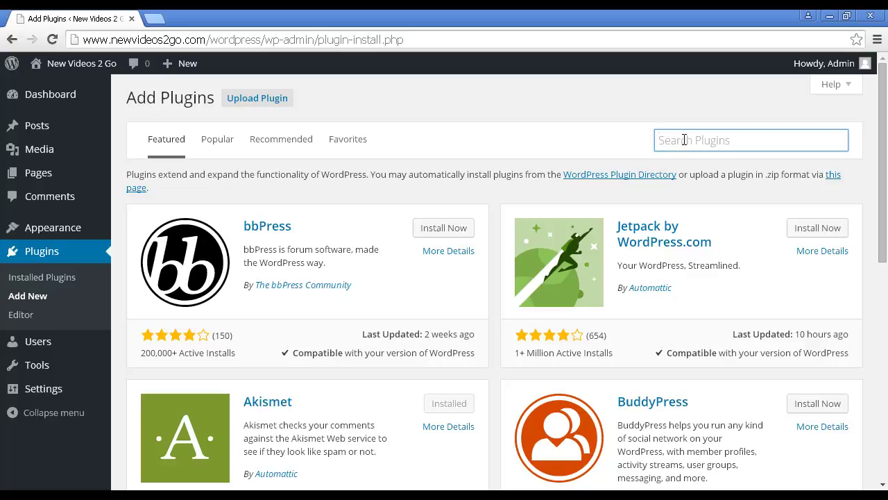
{"action": "type", "text": "sharea"}
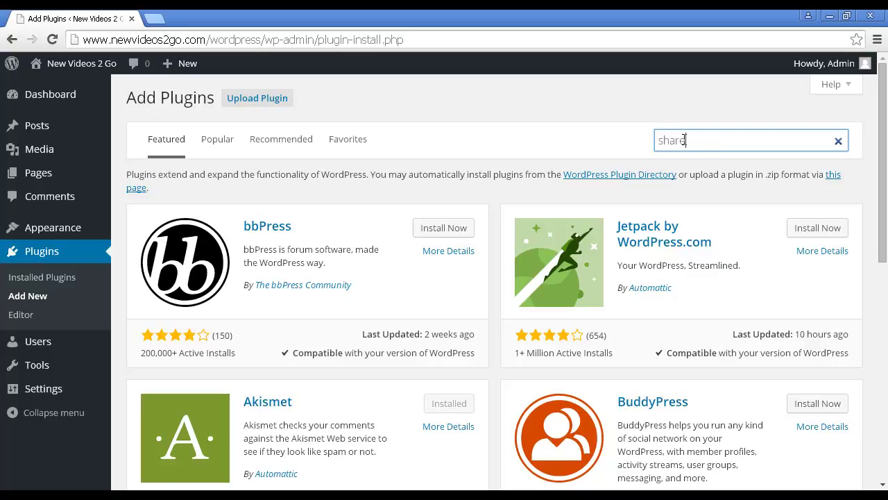
{"action": "type", "text": "holic"}
{"action": "key", "text": "Return"}
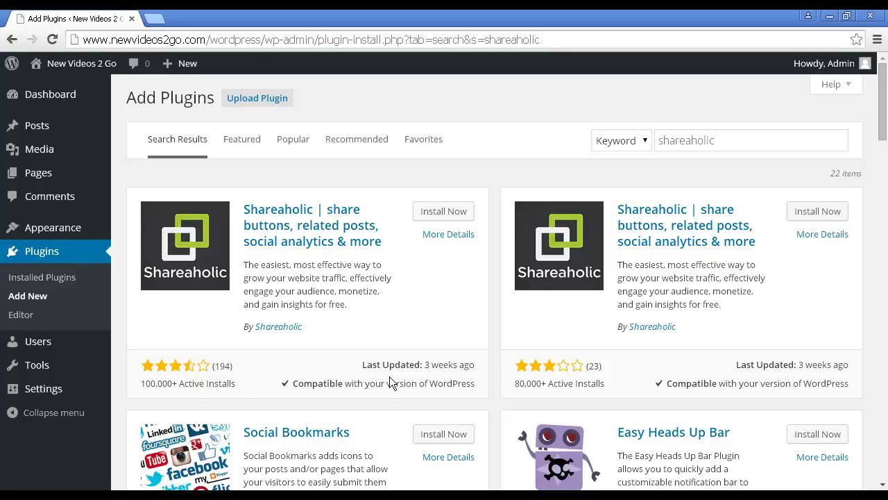
Install and activate the Shareaholic plugin, then start its setup.
{"action": "left_click", "coordinate": [444, 211]}
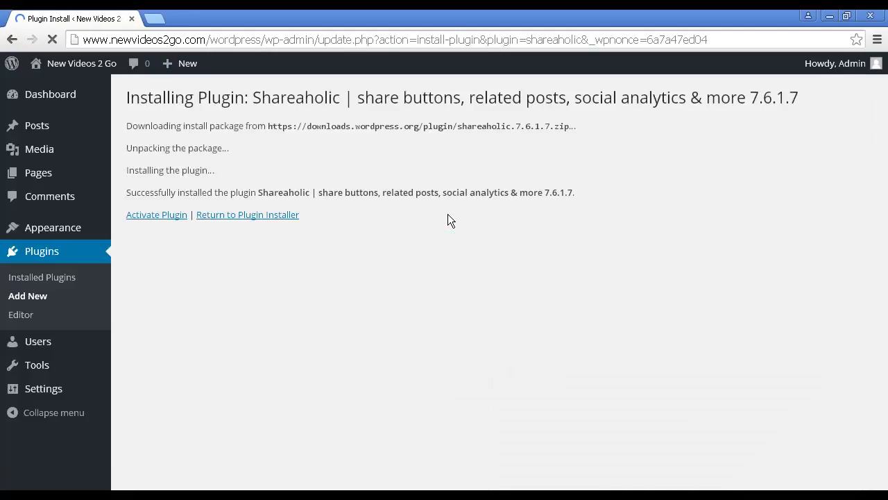
{"action": "left_click", "coordinate": [169, 221]}
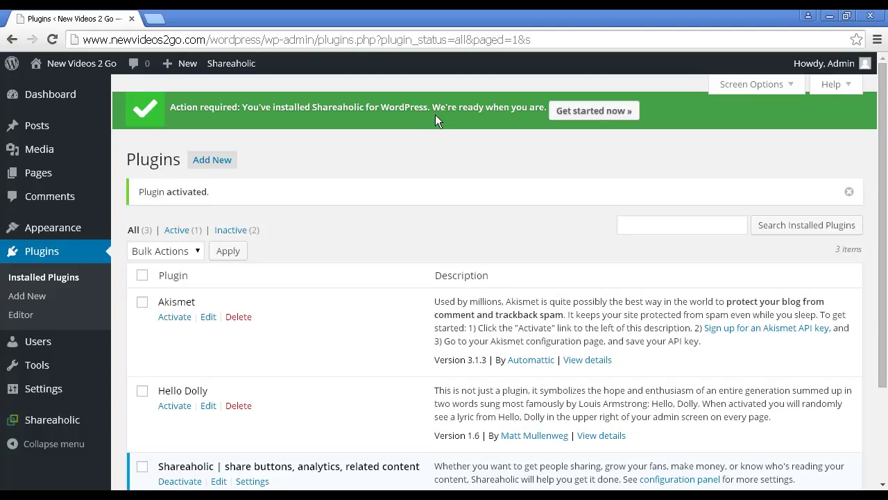
{"action": "left_click", "coordinate": [594, 111]}
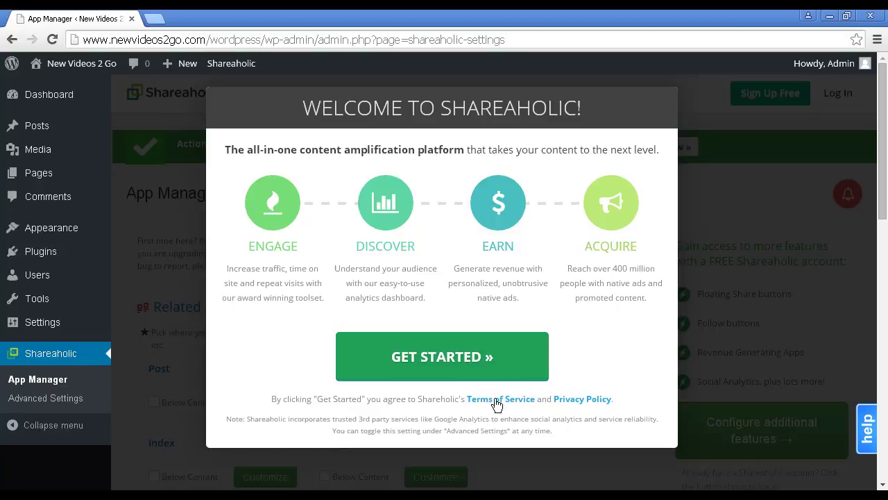
Dismiss the Shareaholic welcome, review Related Content and Monetization, and save the App Manager settings.
{"action": "left_click", "coordinate": [444, 362]}
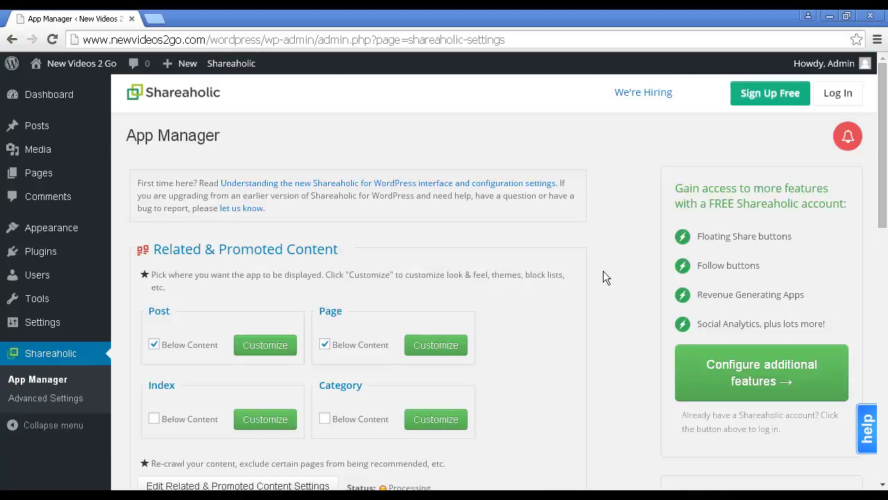
{"action": "left_click", "coordinate": [744, 385]}
{"action": "scroll", "coordinate": [612, 302], "scroll_direction": "down", "scroll_amount": 1}
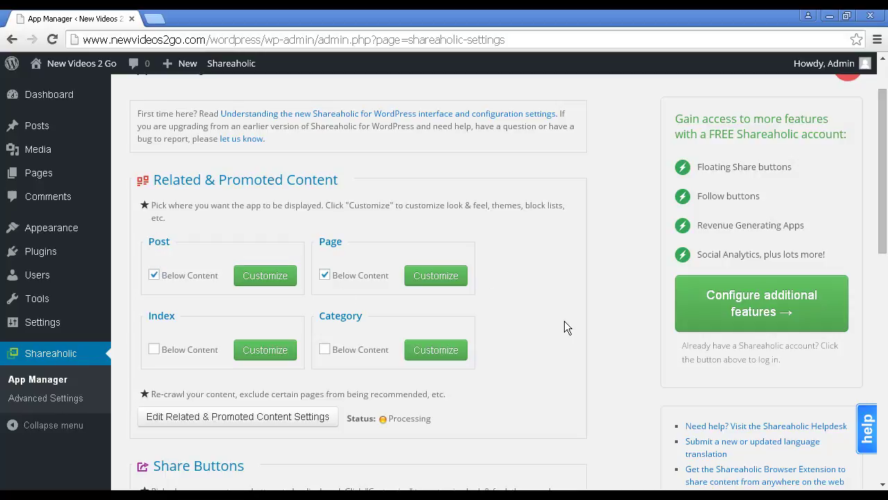
{"action": "scroll", "coordinate": [564, 322], "scroll_direction": "down", "scroll_amount": 2}
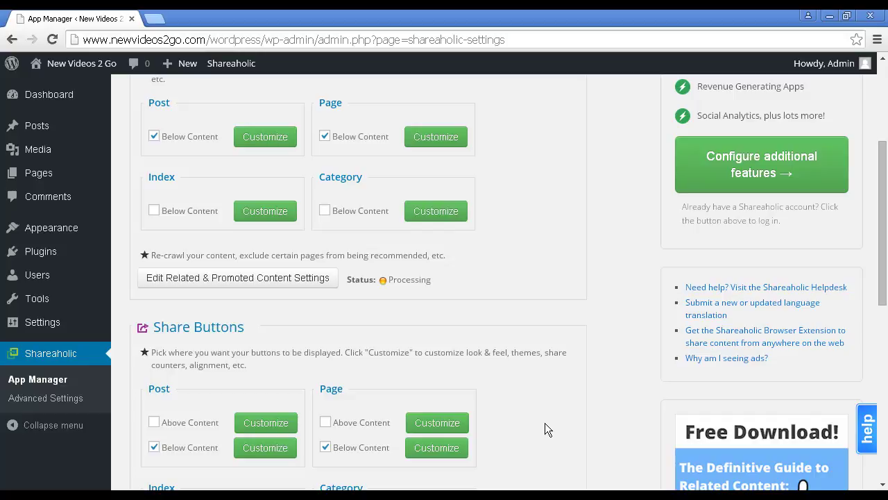
{"action": "scroll", "coordinate": [545, 417], "scroll_direction": "down", "scroll_amount": 1}
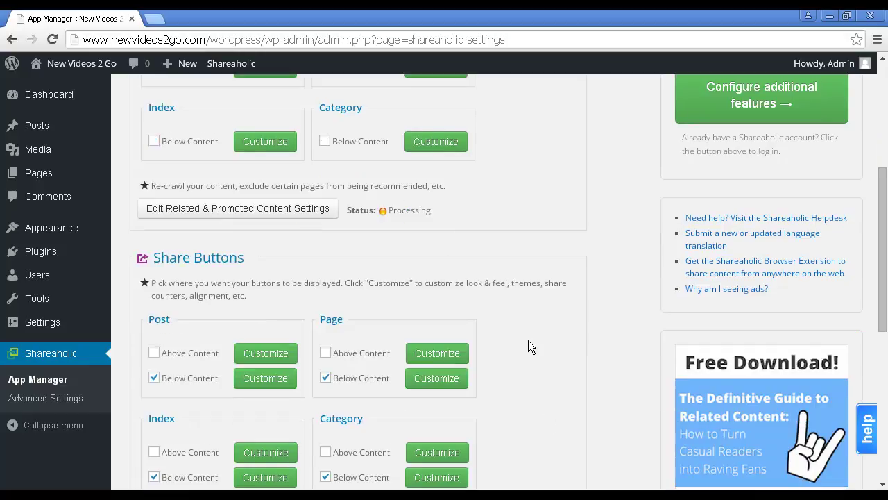
{"action": "left_click", "coordinate": [266, 218]}
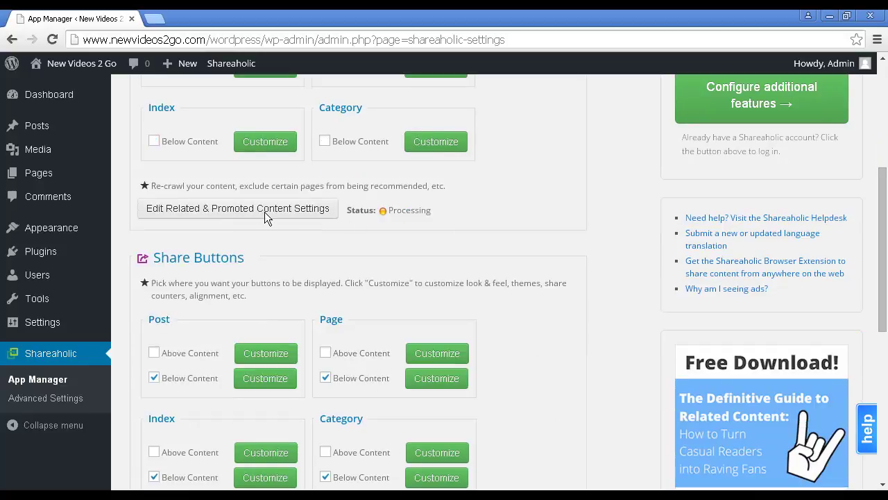
{"action": "scroll", "coordinate": [571, 371], "scroll_direction": "down", "scroll_amount": 1}
{"action": "scroll", "coordinate": [571, 378], "scroll_direction": "down", "scroll_amount": 3}
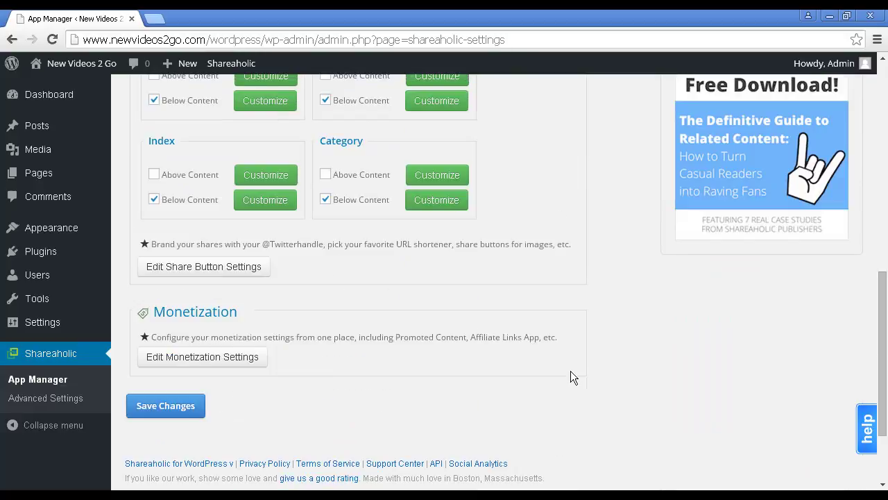
{"action": "left_click", "coordinate": [234, 360]}
{"action": "left_click", "coordinate": [182, 409]}
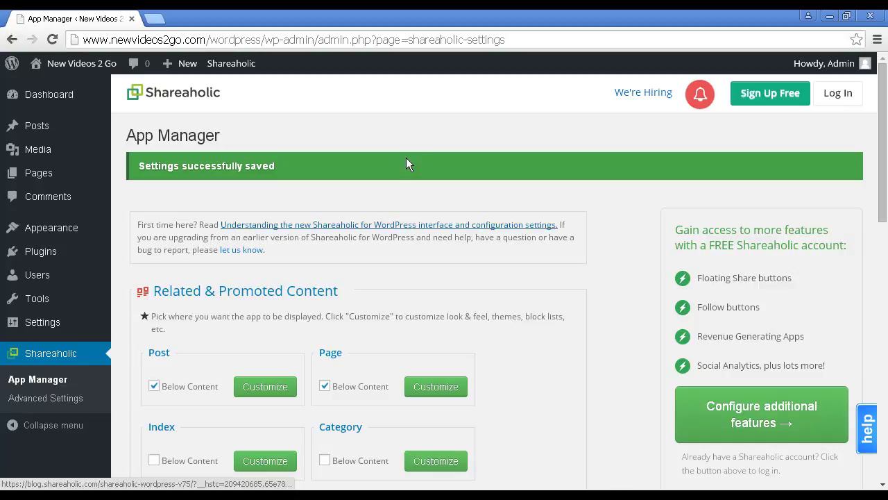
Visit the live site to see Shareaholic share buttons under the Hello world! post.
{"action": "mouse_move", "coordinate": [69, 75]}
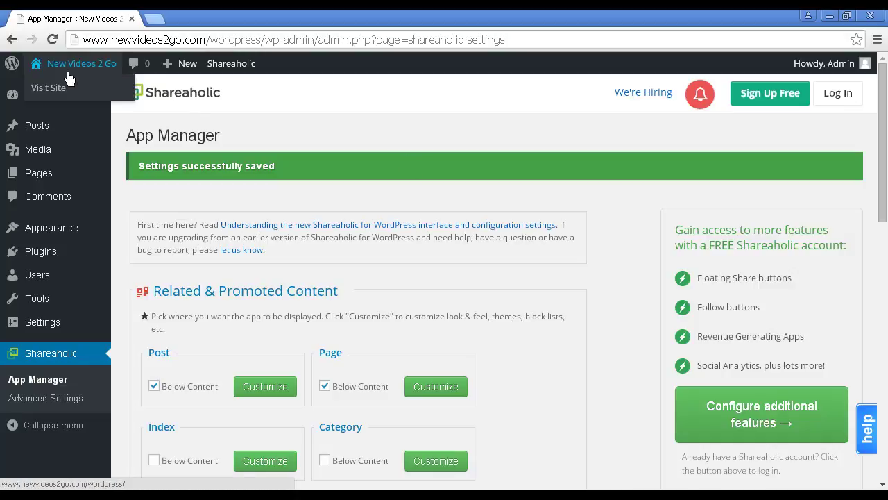
{"action": "left_click", "coordinate": [58, 91]}
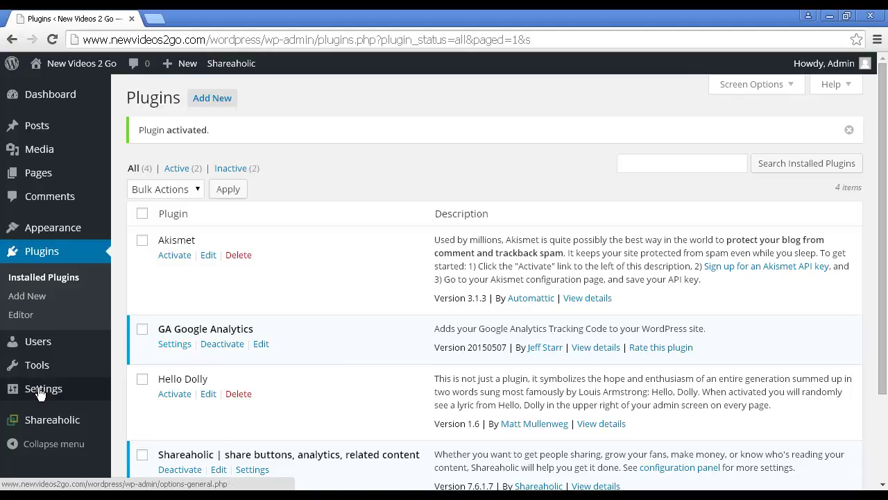
Open the GA Google Analytics settings page and scroll through its Overview and option panels.
{"action": "mouse_move", "coordinate": [39, 391]}
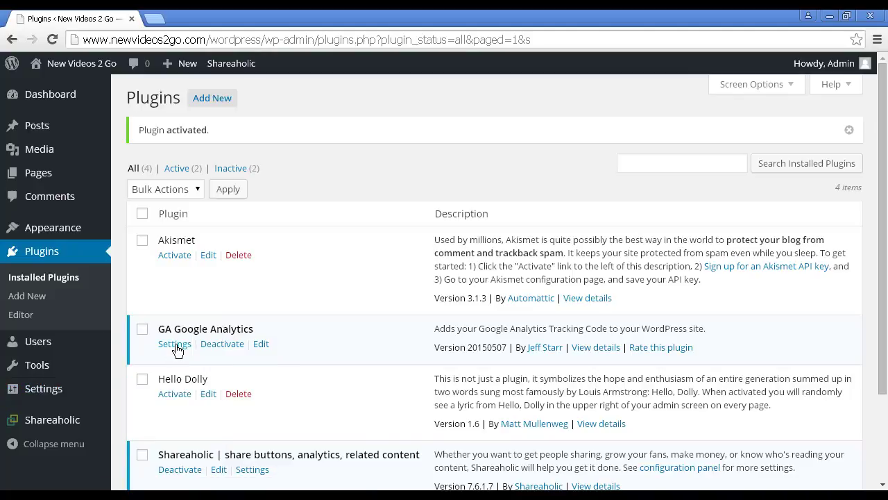
{"action": "left_click", "coordinate": [175, 346]}
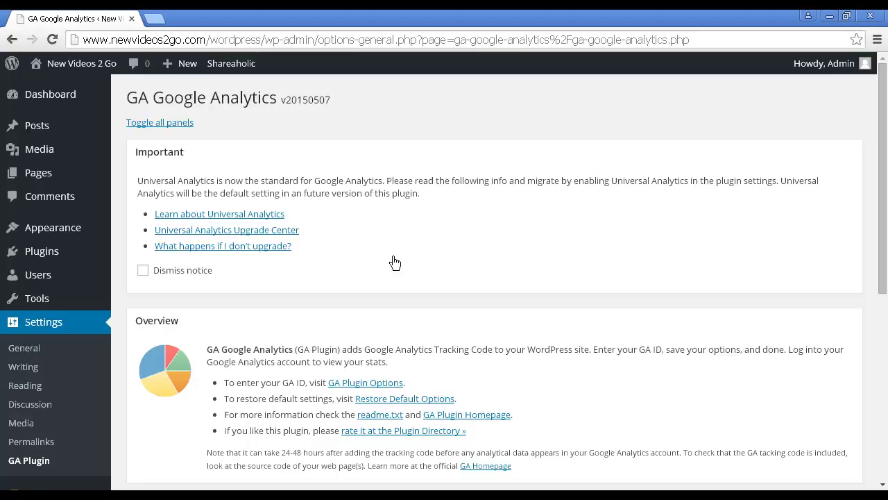
{"action": "scroll", "coordinate": [394, 261], "scroll_direction": "down", "scroll_amount": 2}
{"action": "scroll", "coordinate": [393, 261], "scroll_direction": "down", "scroll_amount": 3}
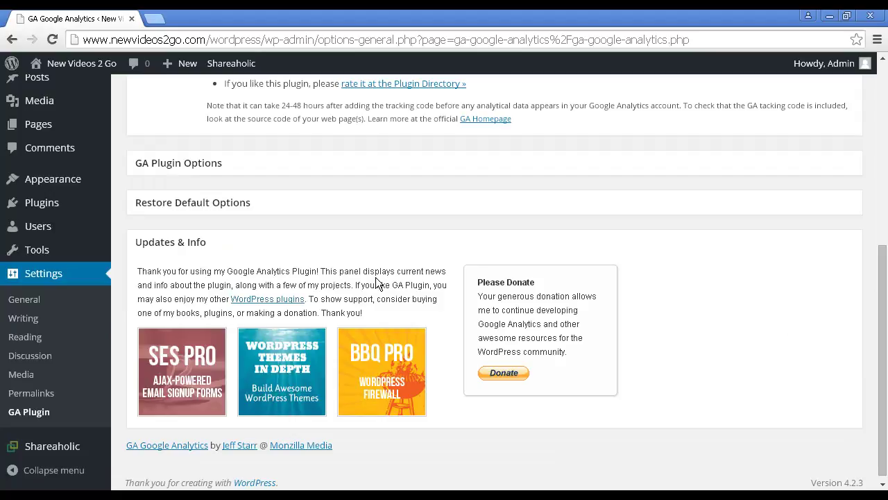
Enable Google Analytics, Universal Analytics and Enhanced Link Attribution in GA Plugin Options.
{"action": "left_click", "coordinate": [190, 171]}
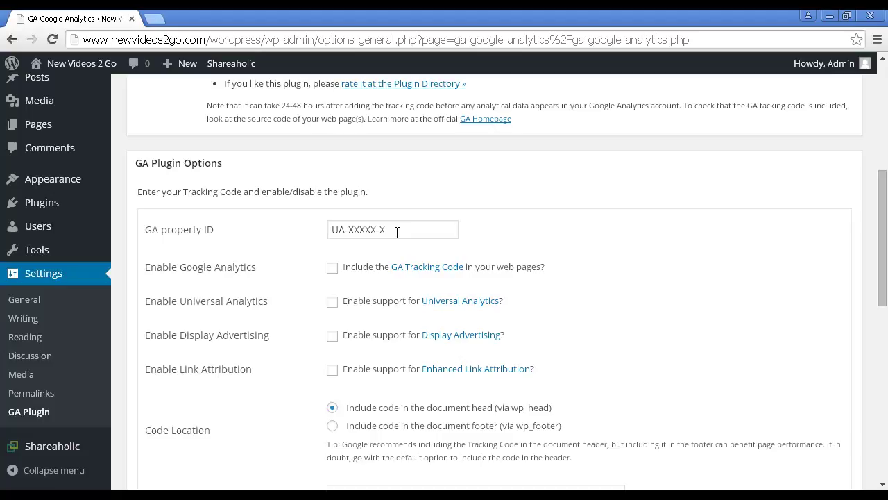
{"action": "left_click", "coordinate": [332, 268]}
{"action": "left_click", "coordinate": [332, 303]}
{"action": "left_click", "coordinate": [332, 370]}
{"action": "scroll", "coordinate": [531, 368], "scroll_direction": "down", "scroll_amount": 3}
{"action": "scroll", "coordinate": [534, 364], "scroll_direction": "down", "scroll_amount": 1}
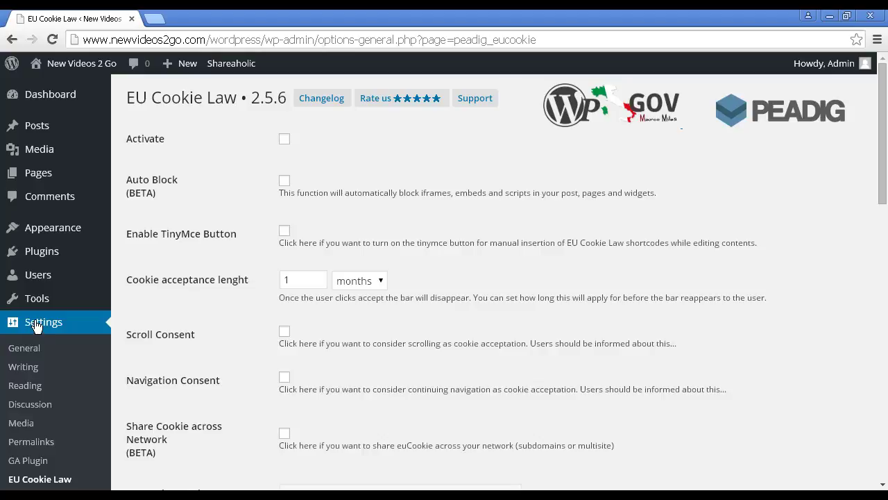
Activate EU Cookie Law and change the cookie acceptance length unit from months to days.
{"action": "left_click", "coordinate": [285, 140]}
{"action": "left_click", "coordinate": [382, 280]}
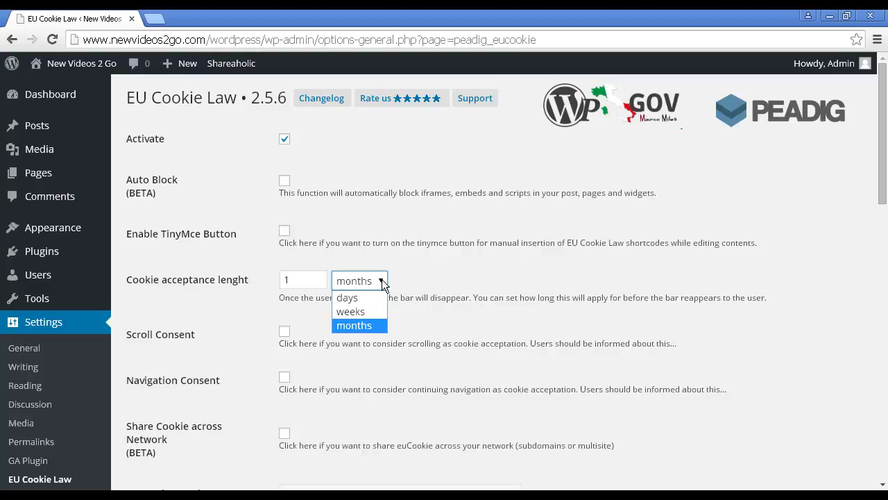
{"action": "left_click", "coordinate": [354, 303]}
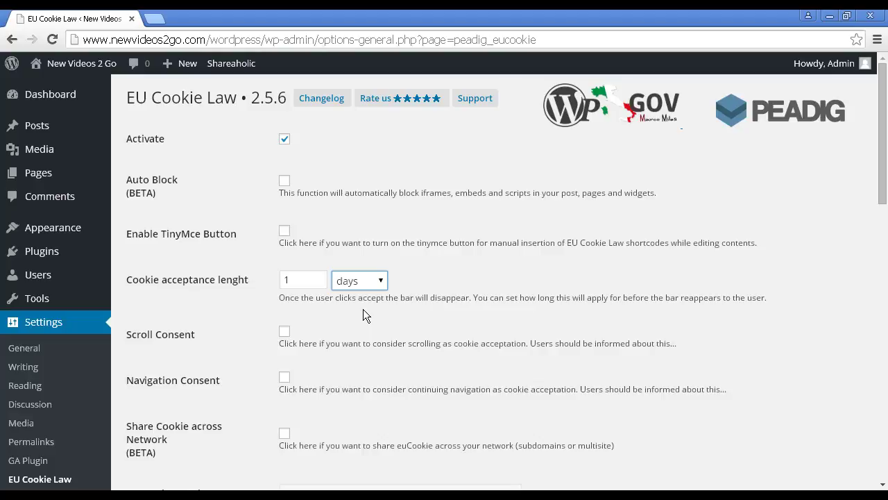
Set the cookie bar position to Top Left and save the EU Cookie Law settings.
{"action": "scroll", "coordinate": [363, 315], "scroll_direction": "down", "scroll_amount": 1}
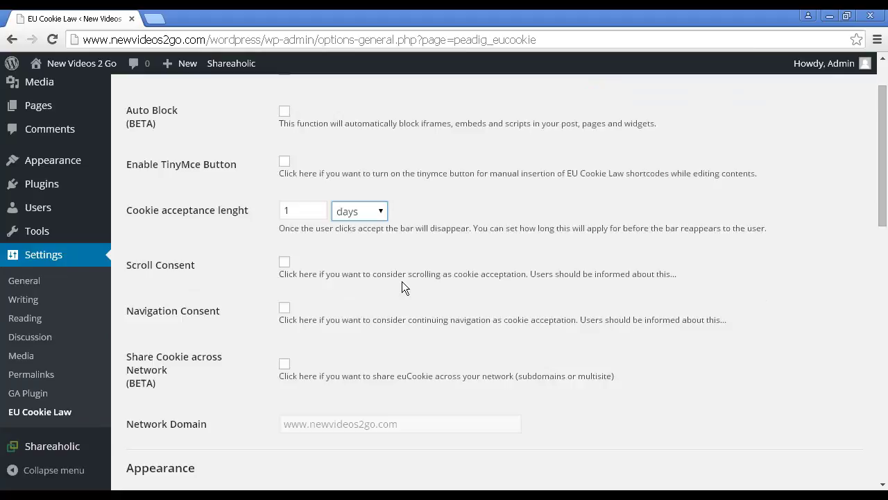
{"action": "scroll", "coordinate": [401, 281], "scroll_direction": "down", "scroll_amount": 2}
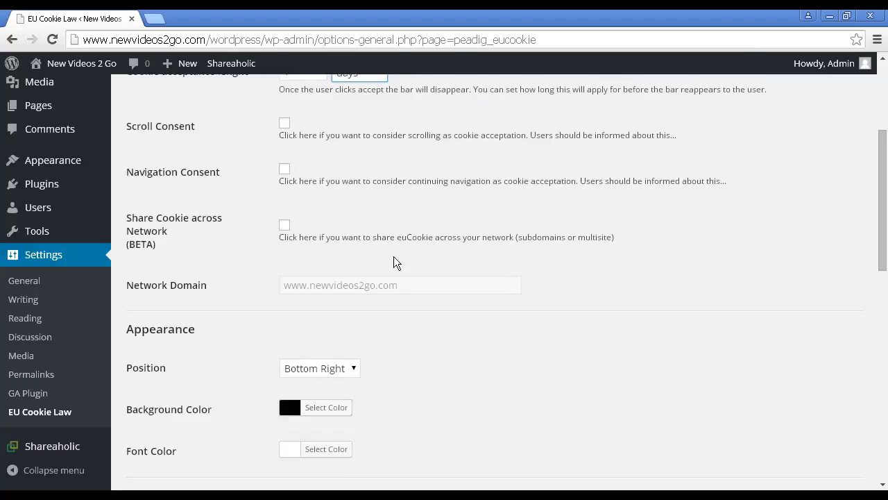
{"action": "scroll", "coordinate": [392, 262], "scroll_direction": "down", "scroll_amount": 1}
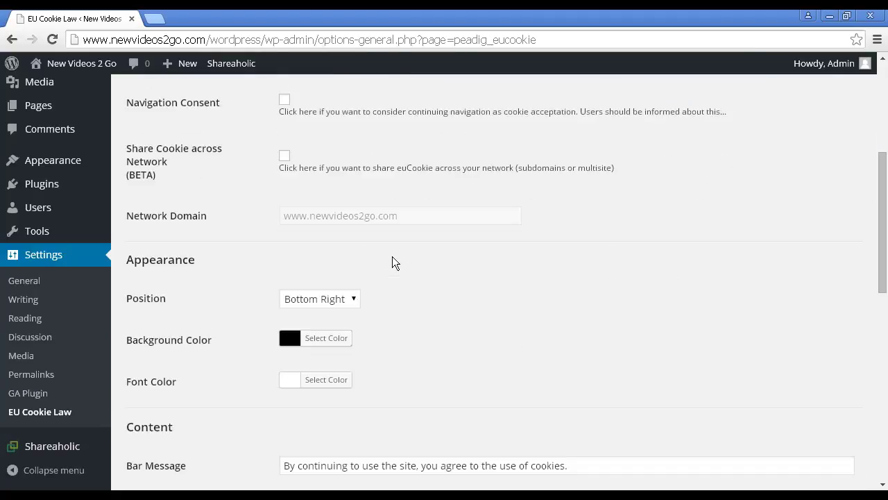
{"action": "left_click", "coordinate": [354, 300]}
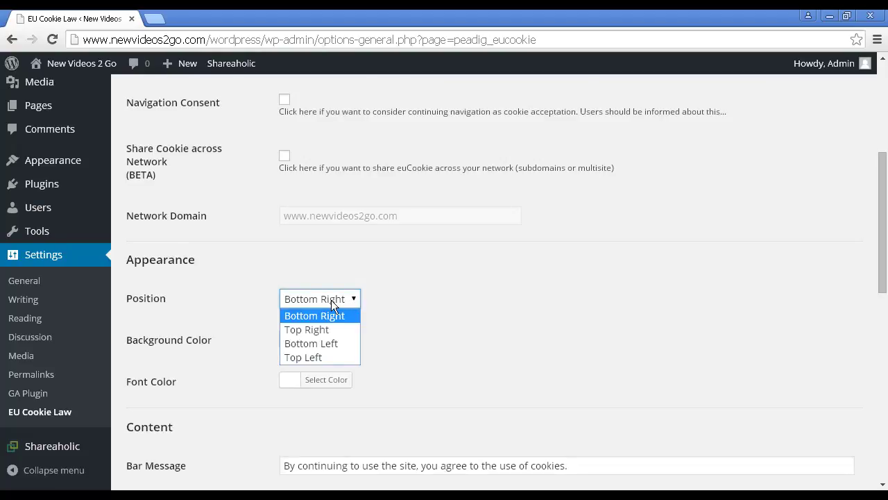
{"action": "left_click", "coordinate": [308, 356]}
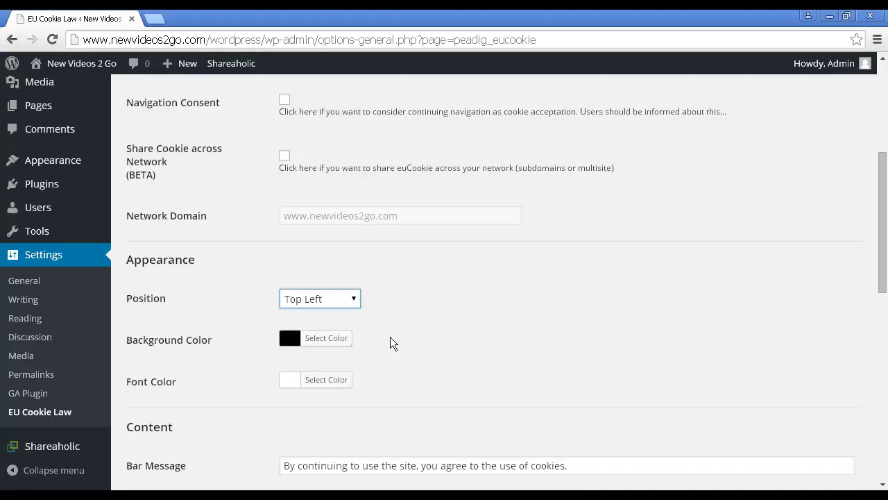
{"action": "scroll", "coordinate": [398, 339], "scroll_direction": "down", "scroll_amount": 2}
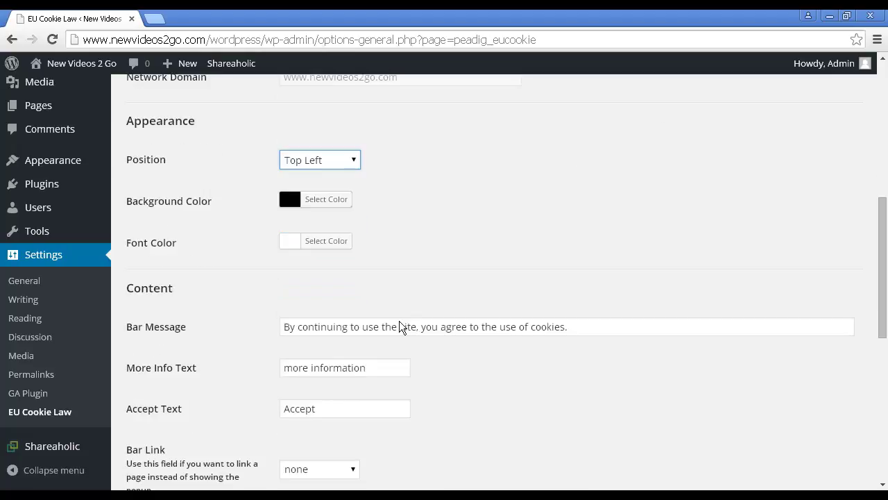
{"action": "scroll", "coordinate": [401, 326], "scroll_direction": "down", "scroll_amount": 1}
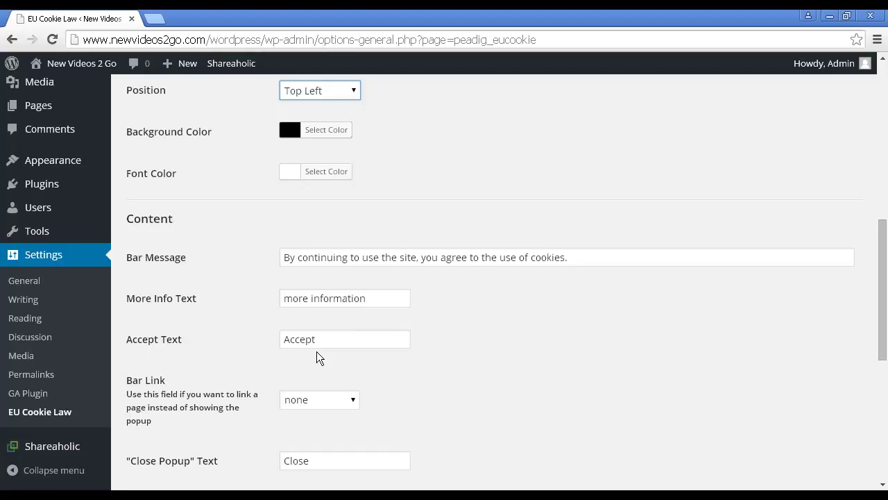
{"action": "scroll", "coordinate": [436, 353], "scroll_direction": "down", "scroll_amount": 3}
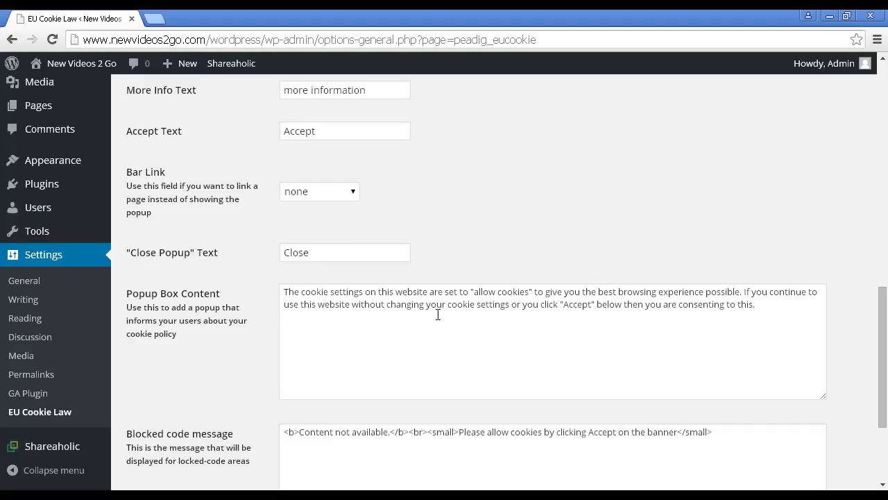
{"action": "scroll", "coordinate": [438, 314], "scroll_direction": "down", "scroll_amount": 2}
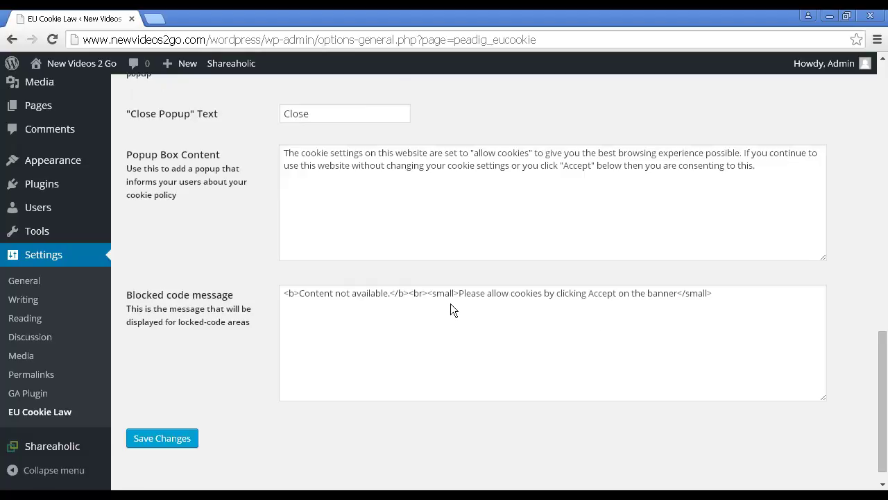
{"action": "left_click", "coordinate": [172, 446]}
{"action": "left_click", "coordinate": [167, 442]}
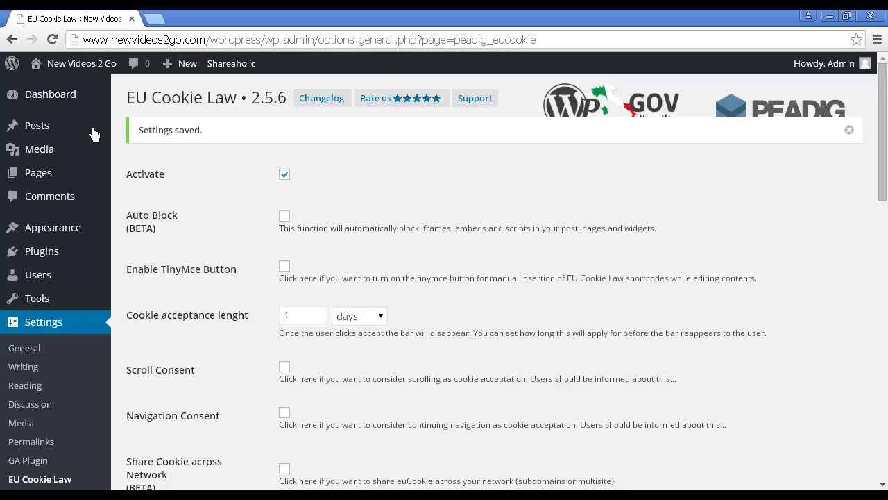
Visit the live site and accept the cookie consent bar shown at top left.
{"action": "mouse_move", "coordinate": [77, 66]}
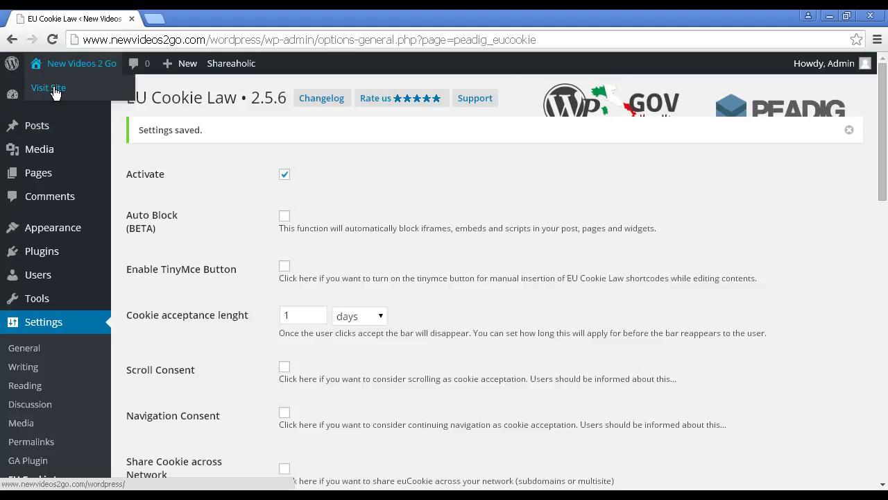
{"action": "left_click", "coordinate": [52, 90]}
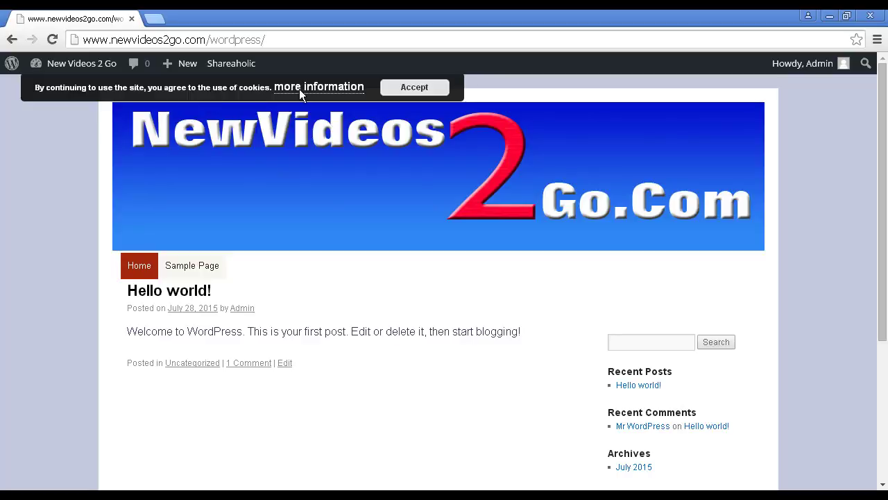
{"action": "left_click", "coordinate": [416, 90]}
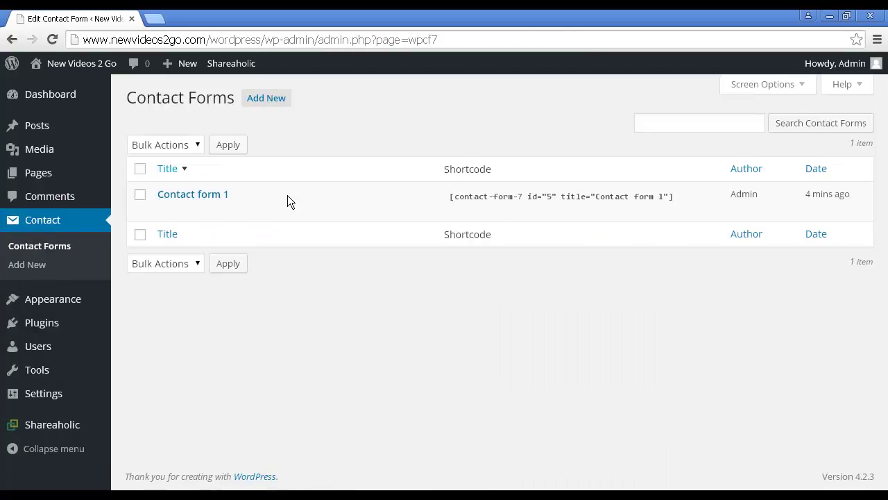
Select the Contact form 1 shortcode [contact-form-7 id="5" title="Contact form 1"].
{"action": "mouse_move", "coordinate": [290, 200]}
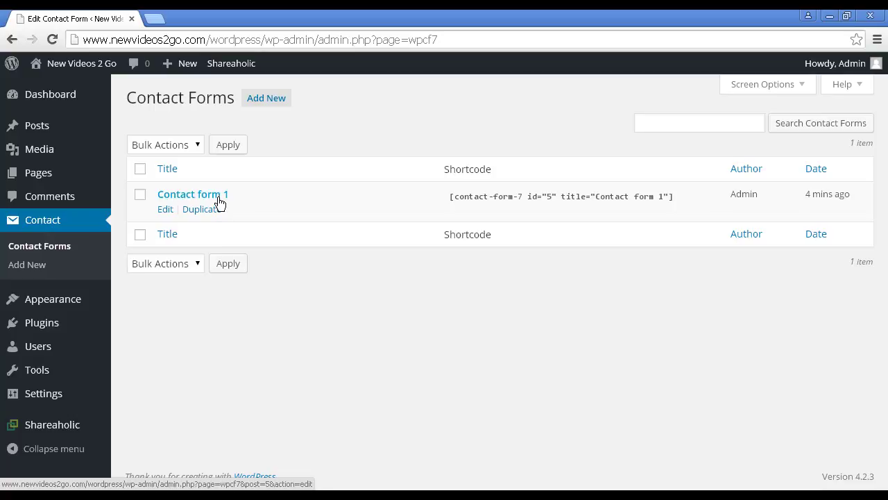
{"action": "left_click", "coordinate": [476, 197]}
{"action": "key", "text": "ctrl+c"}
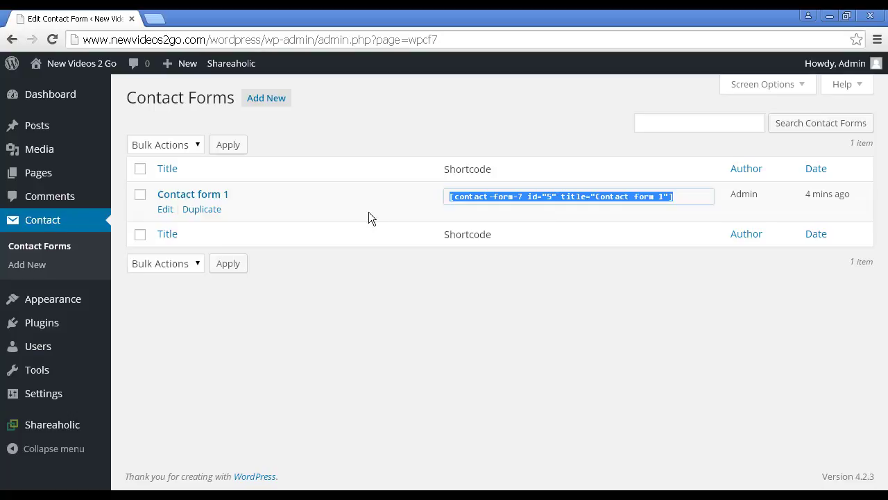
Open Contact form 1 and review its Mail, Messages and Additional Settings panels.
{"action": "left_click", "coordinate": [166, 210]}
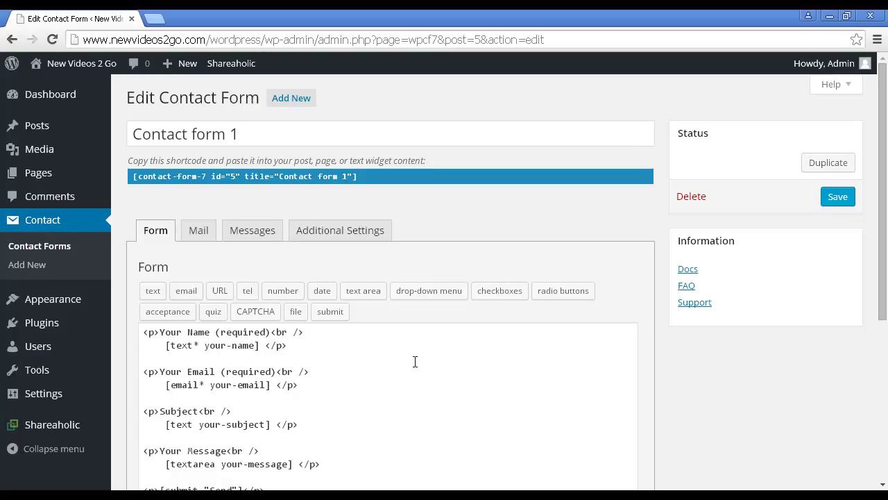
{"action": "scroll", "coordinate": [245, 328], "scroll_direction": "down", "scroll_amount": 1}
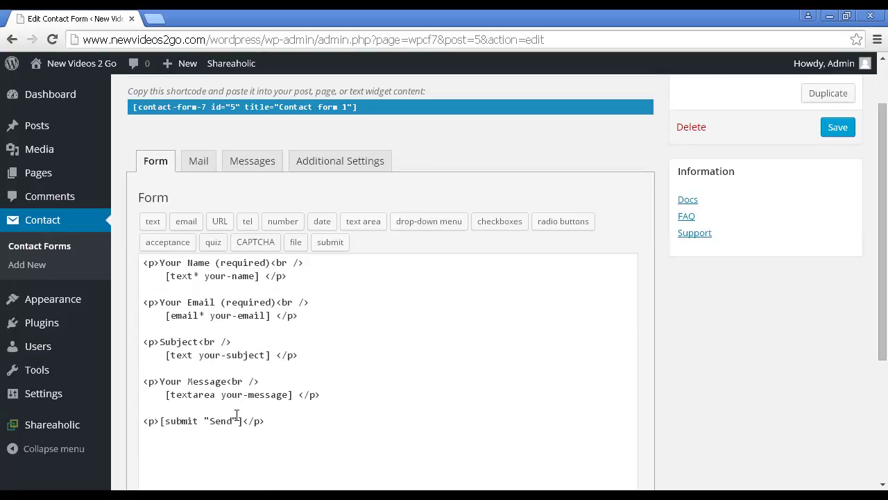
{"action": "left_click", "coordinate": [199, 162]}
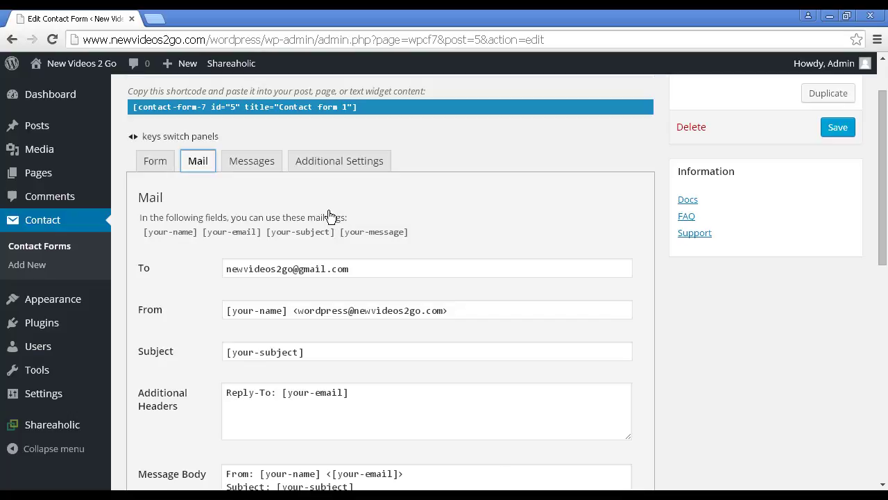
{"action": "left_click", "coordinate": [268, 166]}
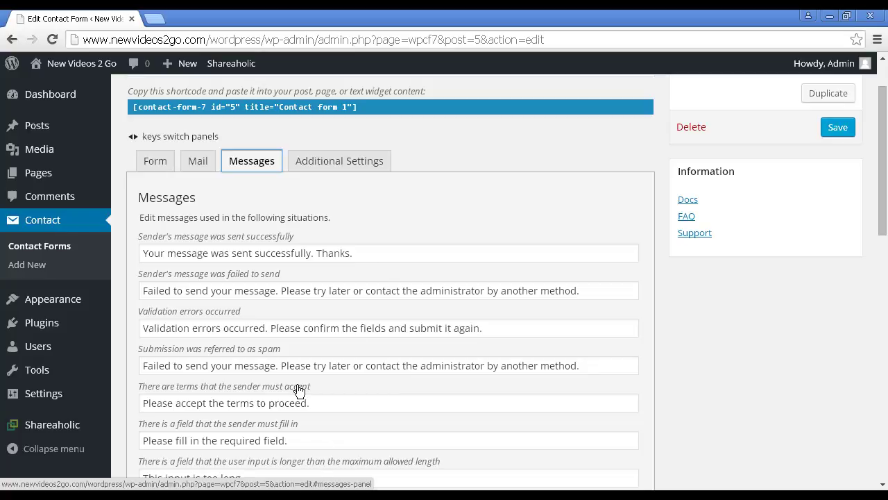
{"action": "left_click", "coordinate": [349, 164]}
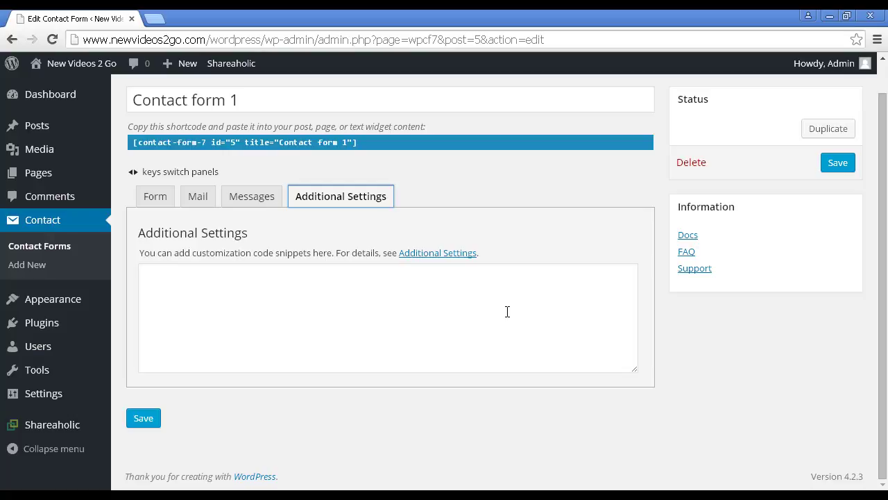
{"action": "mouse_move", "coordinate": [38, 179]}
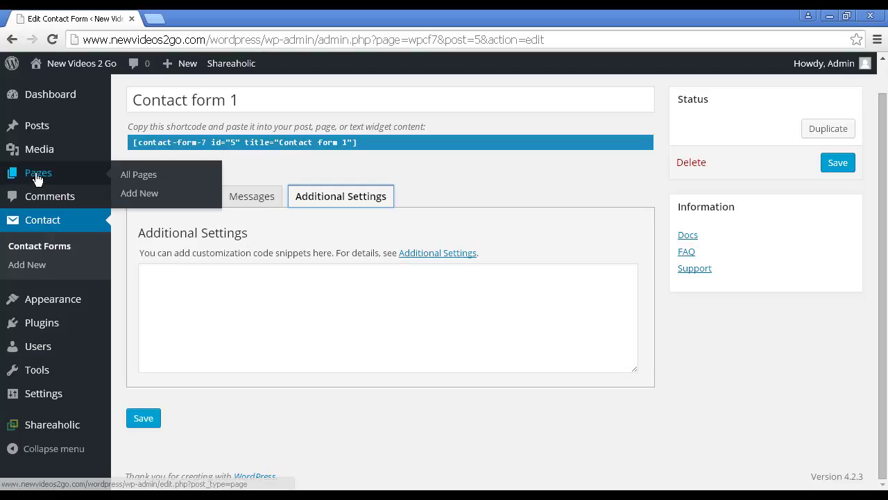
Create a page titled 'Contact', paste the contact form shortcode into it, and preview the draft.
{"action": "left_click", "coordinate": [144, 195]}
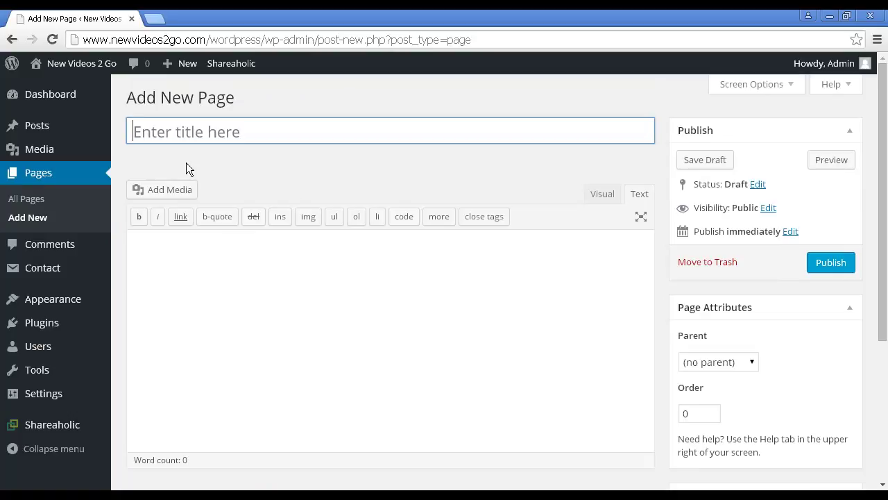
{"action": "type", "text": "Contact"}
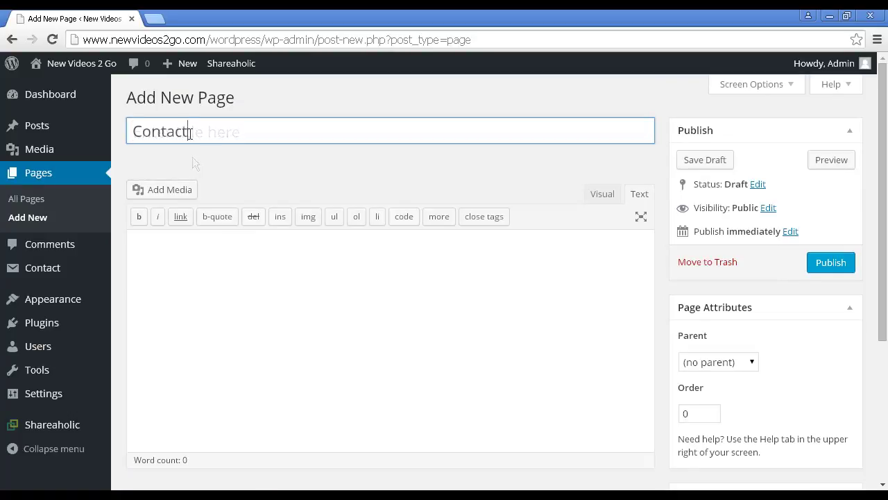
{"action": "left_click", "coordinate": [168, 252]}
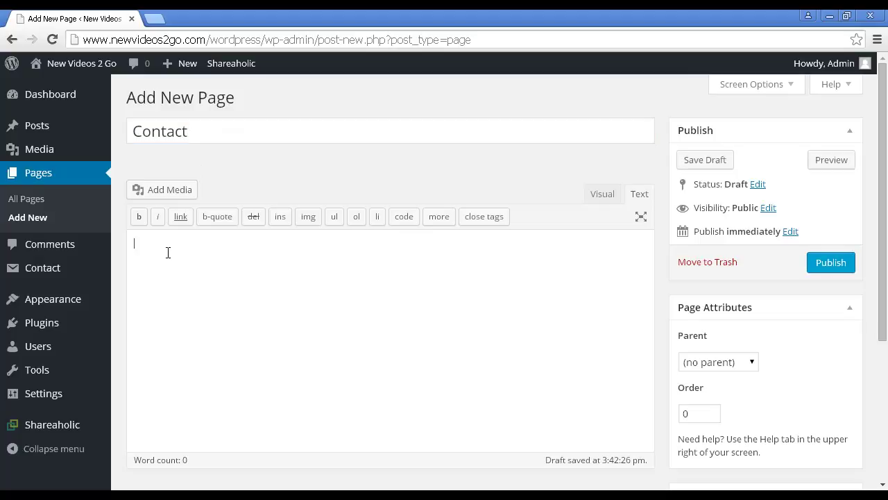
{"action": "key", "text": "ctrl+v"}
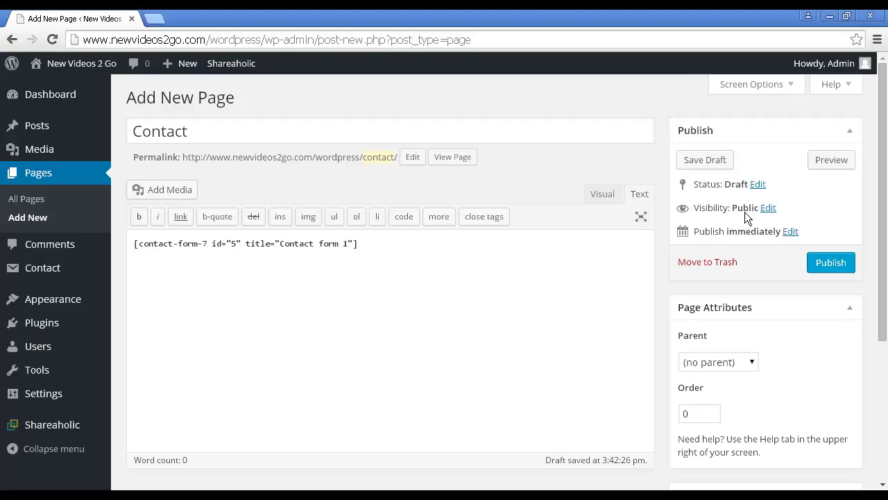
{"action": "left_click", "coordinate": [830, 163]}
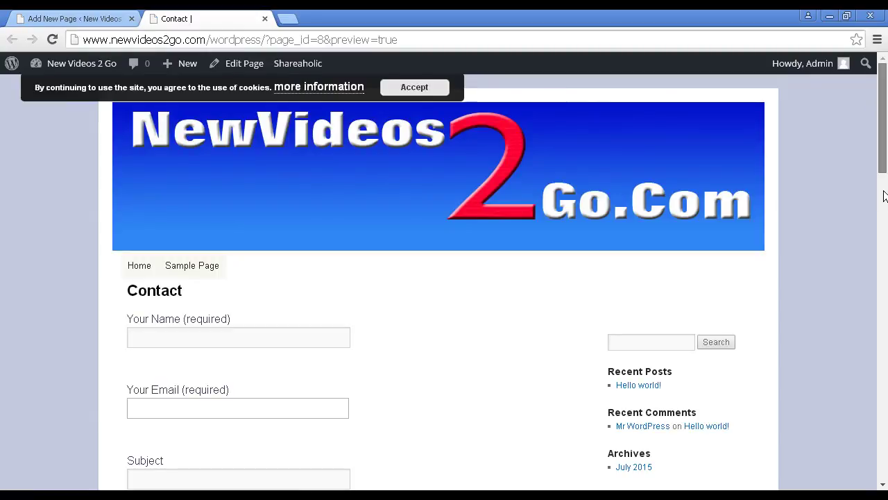
Check the form and share buttons in the Contact preview, then close the preview tab.
{"action": "scroll", "coordinate": [884, 197], "scroll_direction": "down", "scroll_amount": 4}
{"action": "scroll", "coordinate": [884, 197], "scroll_direction": "down", "scroll_amount": 1}
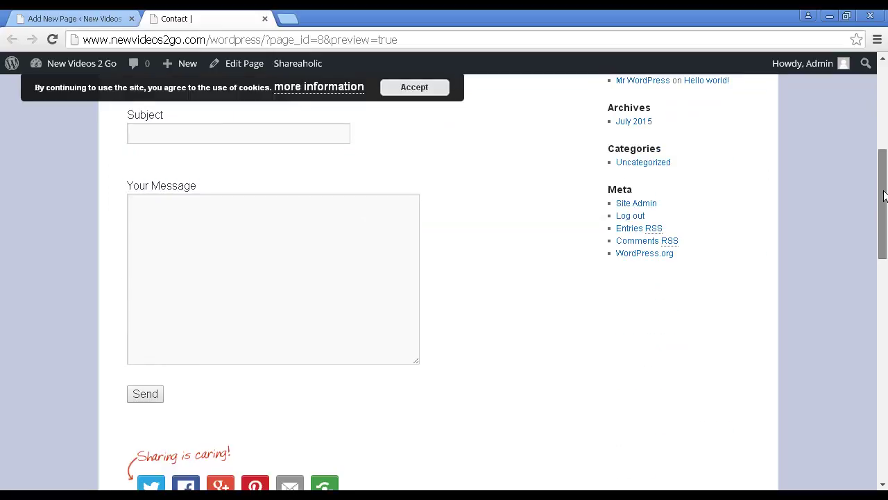
{"action": "scroll", "coordinate": [884, 196], "scroll_direction": "down", "scroll_amount": 1}
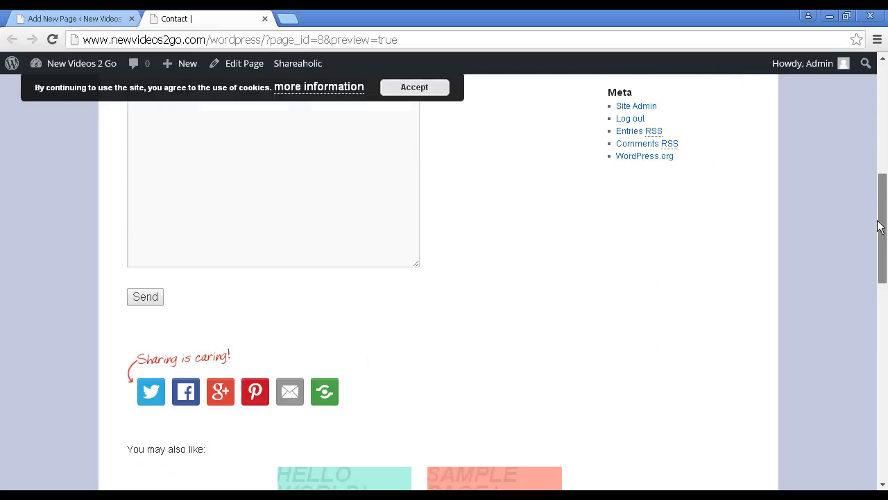
{"action": "scroll", "coordinate": [880, 226], "scroll_direction": "down", "scroll_amount": 1}
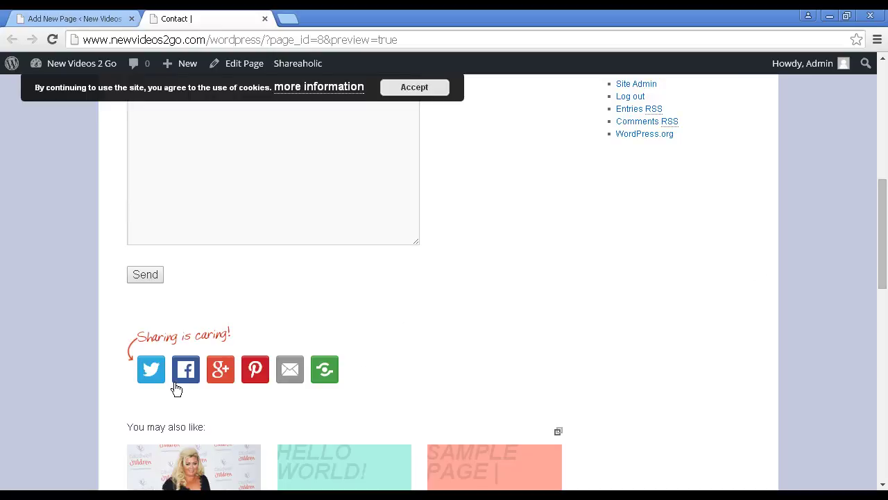
{"action": "left_click", "coordinate": [264, 20]}
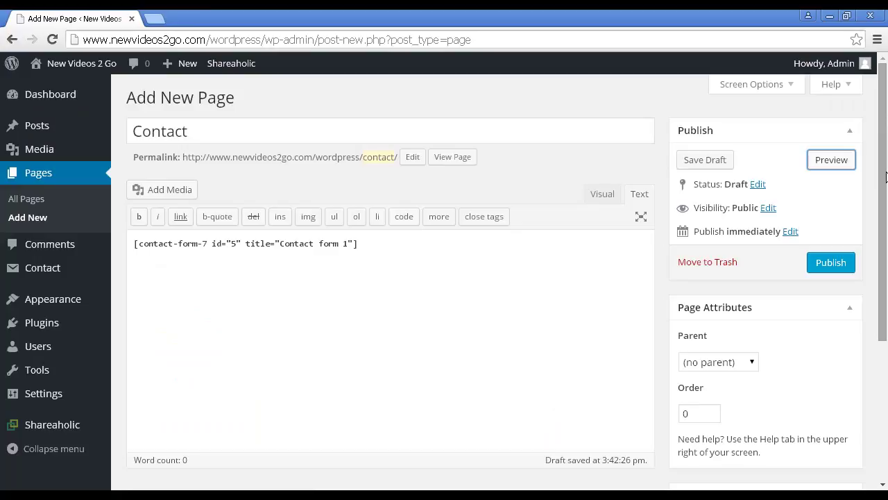
Tick Hide Share Buttons, Hide Related Content and Exclude from Related Content in the page's Shareaholic box.
{"action": "left_click_drag", "start_coordinate": [886, 261], "coordinate": [887, 361]}
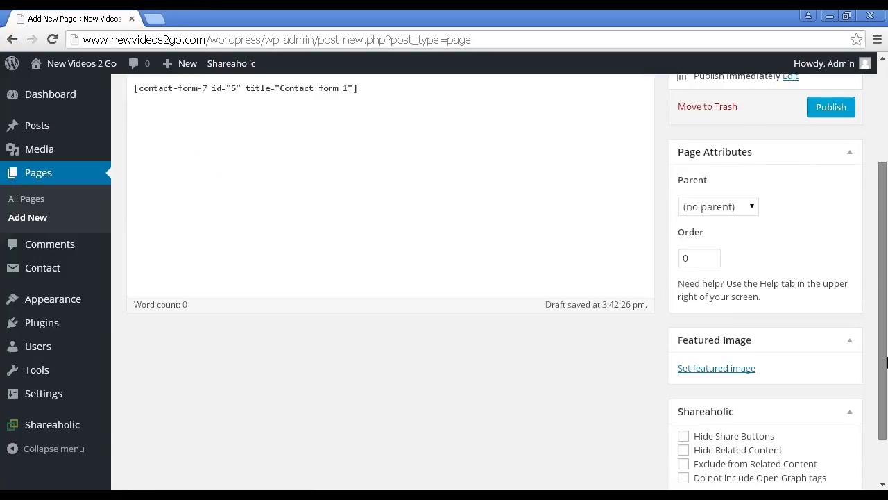
{"action": "scroll", "coordinate": [886, 361], "scroll_direction": "down", "scroll_amount": 2}
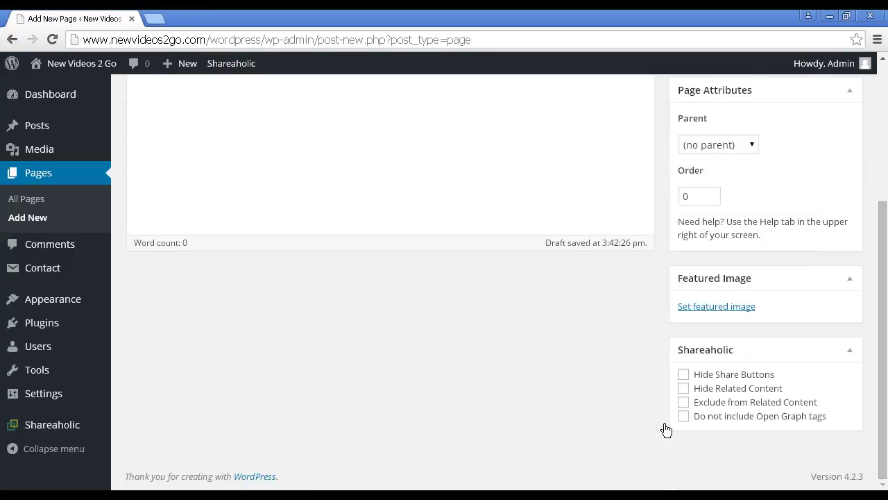
{"action": "left_click", "coordinate": [683, 376]}
{"action": "left_click", "coordinate": [684, 390]}
{"action": "left_click", "coordinate": [684, 403]}
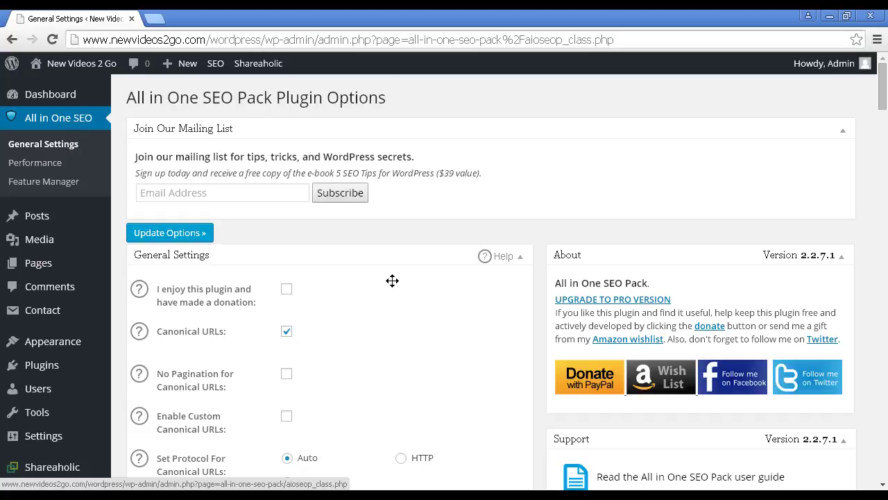
{"action": "scroll", "coordinate": [381, 288], "scroll_direction": "down", "scroll_amount": 1}
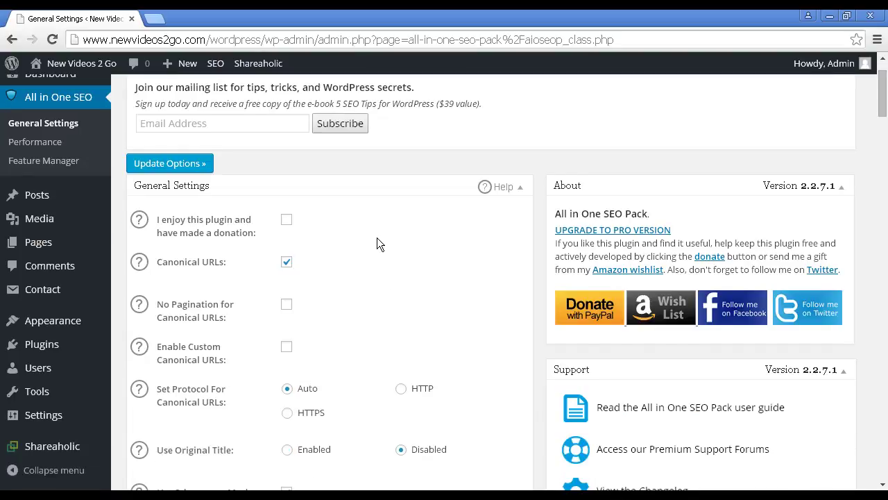
{"action": "scroll", "coordinate": [378, 218], "scroll_direction": "down", "scroll_amount": 2}
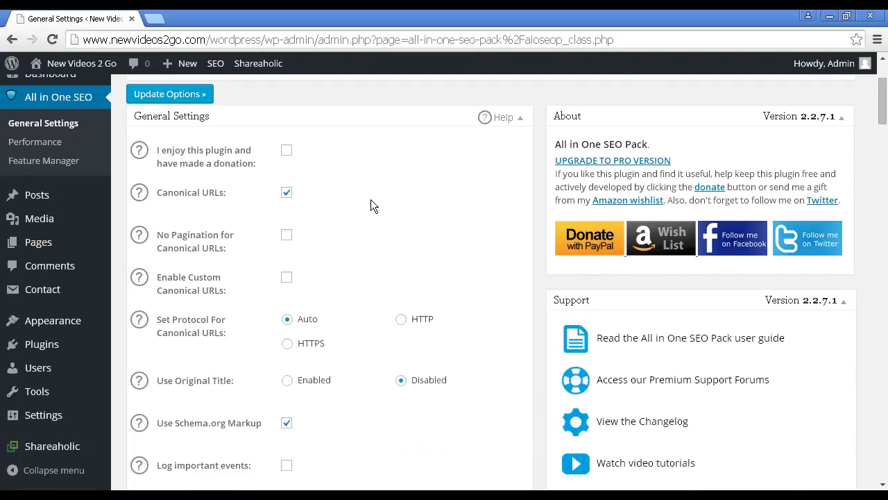
{"action": "scroll", "coordinate": [372, 197], "scroll_direction": "down", "scroll_amount": 3}
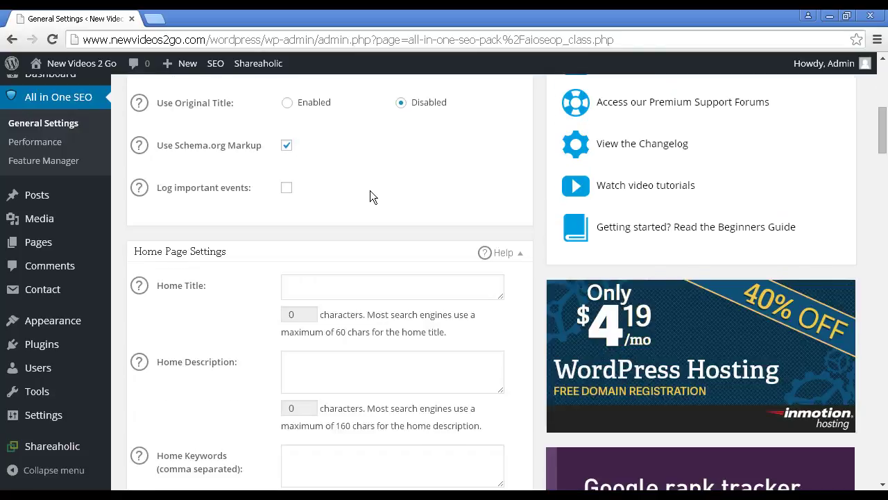
{"action": "scroll", "coordinate": [370, 192], "scroll_direction": "down", "scroll_amount": 2}
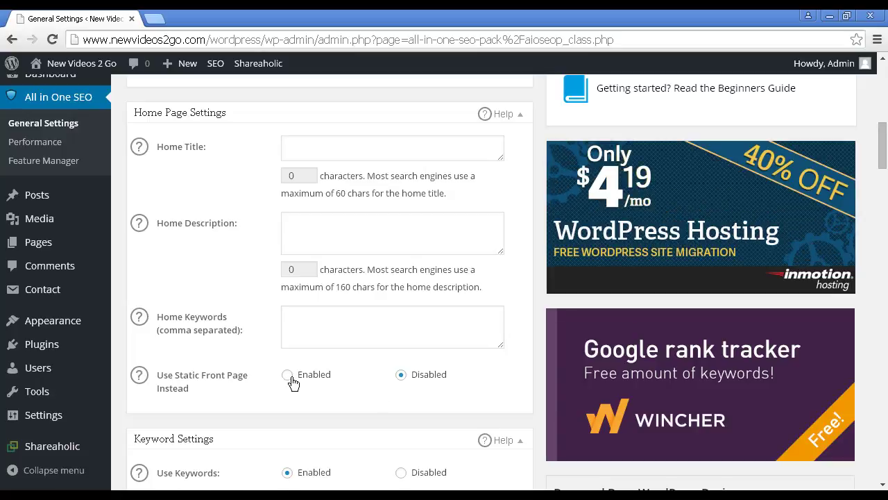
{"action": "scroll", "coordinate": [237, 369], "scroll_direction": "down", "scroll_amount": 1}
{"action": "scroll", "coordinate": [237, 369], "scroll_direction": "down", "scroll_amount": 2}
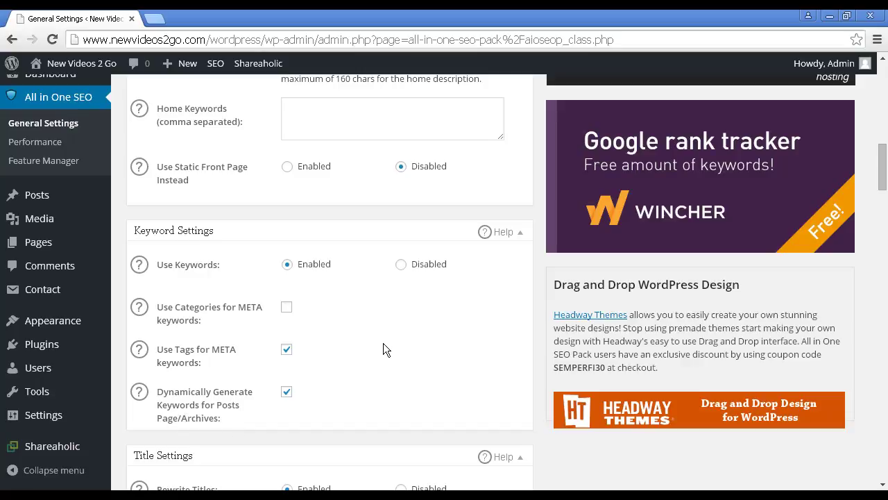
{"action": "scroll", "coordinate": [383, 285], "scroll_direction": "down", "scroll_amount": 3}
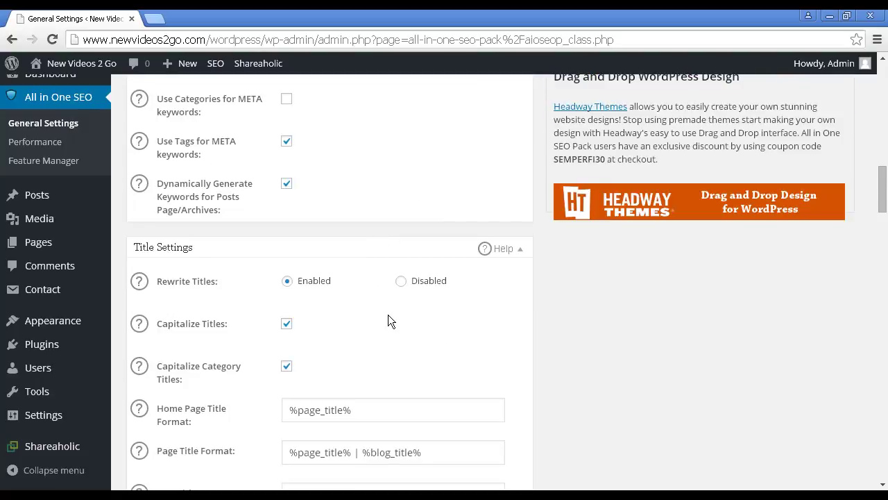
{"action": "scroll", "coordinate": [346, 286], "scroll_direction": "down", "scroll_amount": 1}
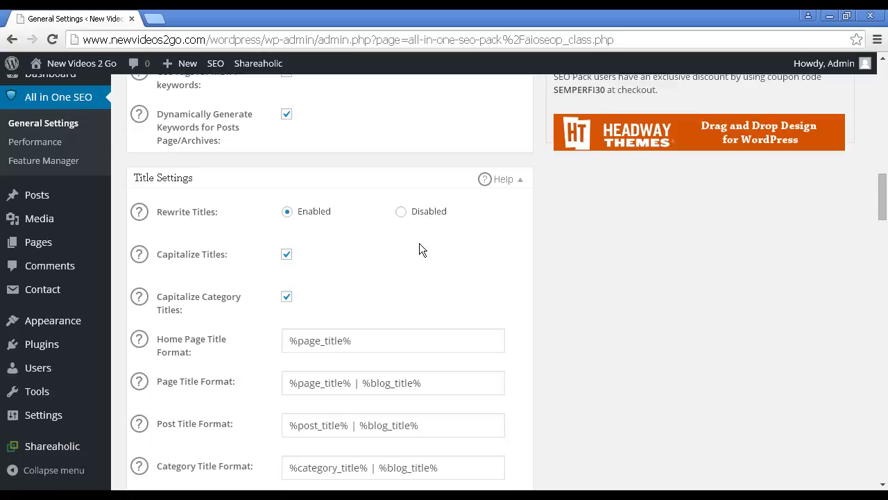
{"action": "scroll", "coordinate": [375, 223], "scroll_direction": "down", "scroll_amount": 1}
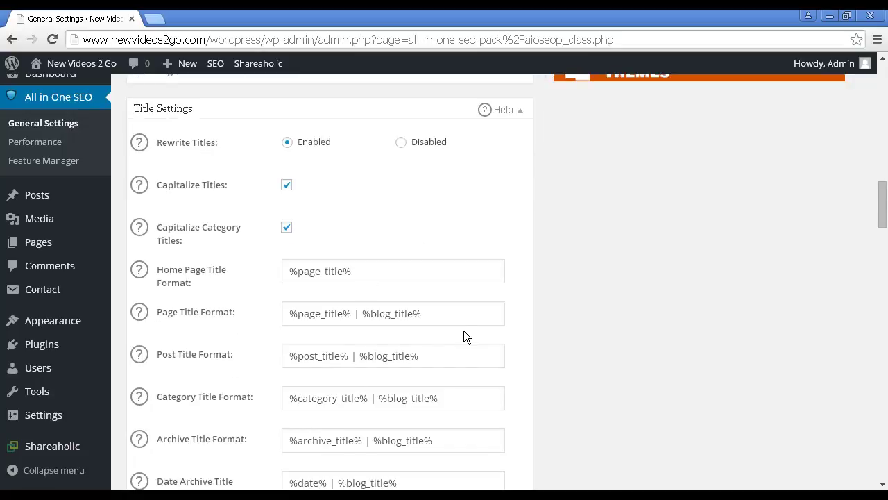
{"action": "scroll", "coordinate": [470, 279], "scroll_direction": "down", "scroll_amount": 2}
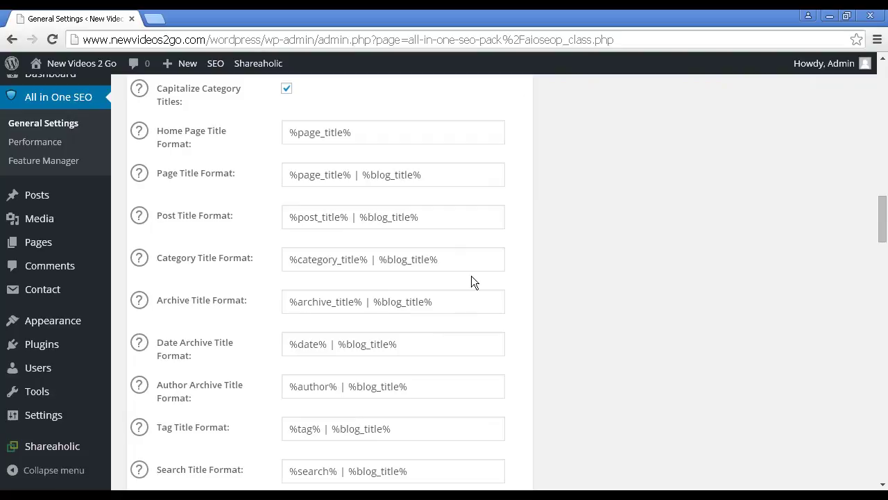
{"action": "scroll", "coordinate": [474, 277], "scroll_direction": "down", "scroll_amount": 3}
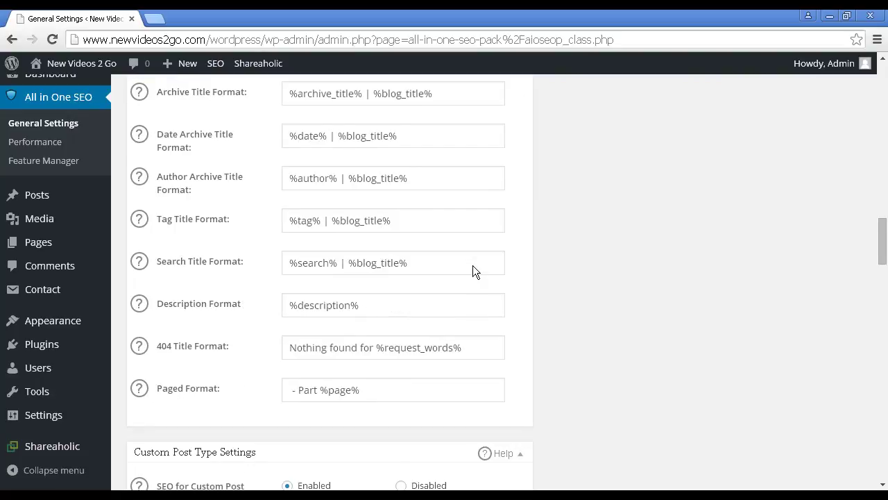
{"action": "scroll", "coordinate": [472, 265], "scroll_direction": "down", "scroll_amount": 3}
{"action": "scroll", "coordinate": [413, 258], "scroll_direction": "down", "scroll_amount": 2}
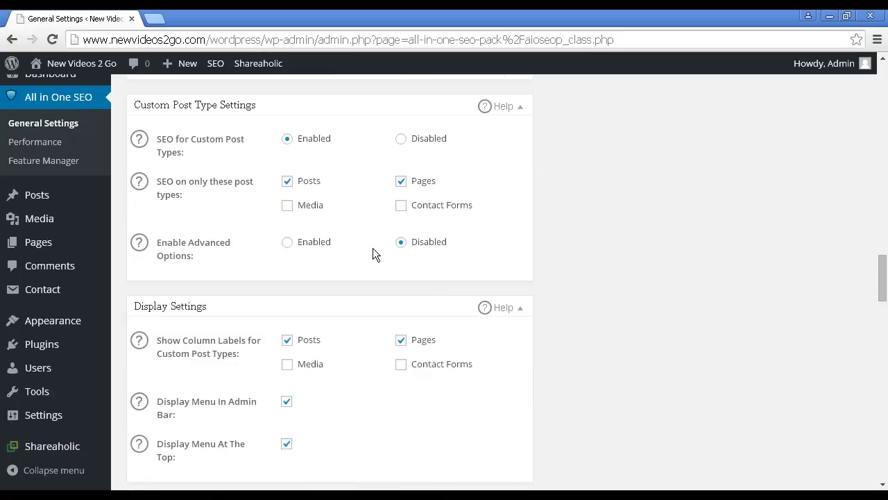
{"action": "scroll", "coordinate": [375, 251], "scroll_direction": "down", "scroll_amount": 2}
{"action": "scroll", "coordinate": [359, 220], "scroll_direction": "down", "scroll_amount": 3}
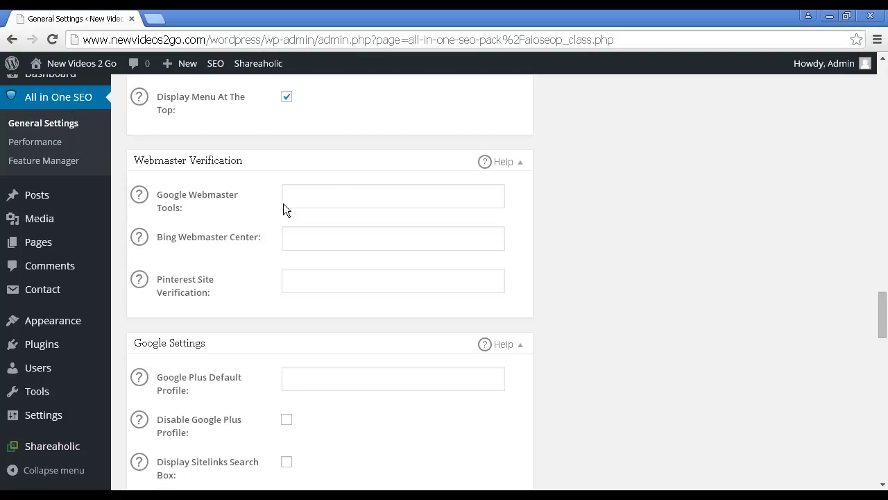
{"action": "scroll", "coordinate": [269, 298], "scroll_direction": "down", "scroll_amount": 2}
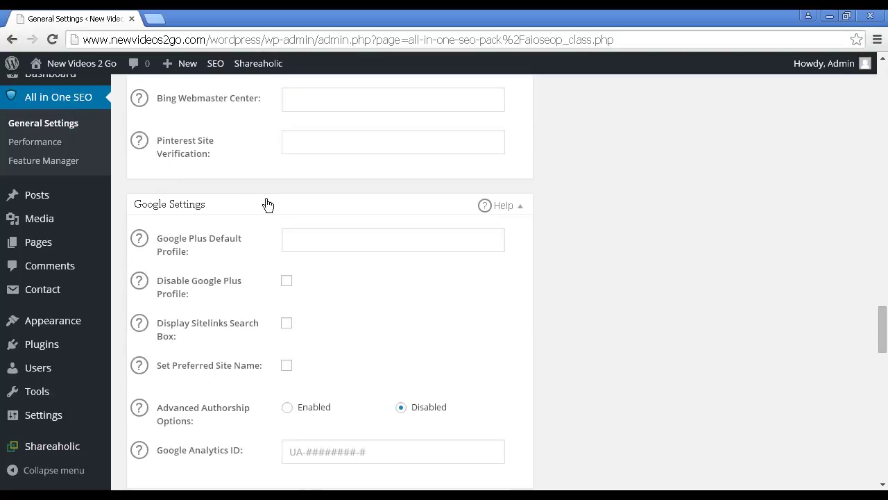
{"action": "scroll", "coordinate": [222, 240], "scroll_direction": "down", "scroll_amount": 1}
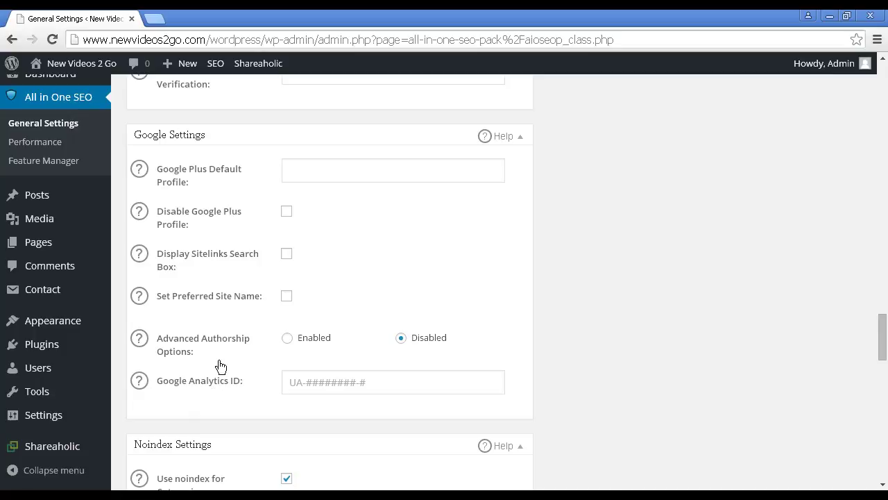
{"action": "scroll", "coordinate": [217, 361], "scroll_direction": "down", "scroll_amount": 2}
{"action": "scroll", "coordinate": [220, 343], "scroll_direction": "down", "scroll_amount": 2}
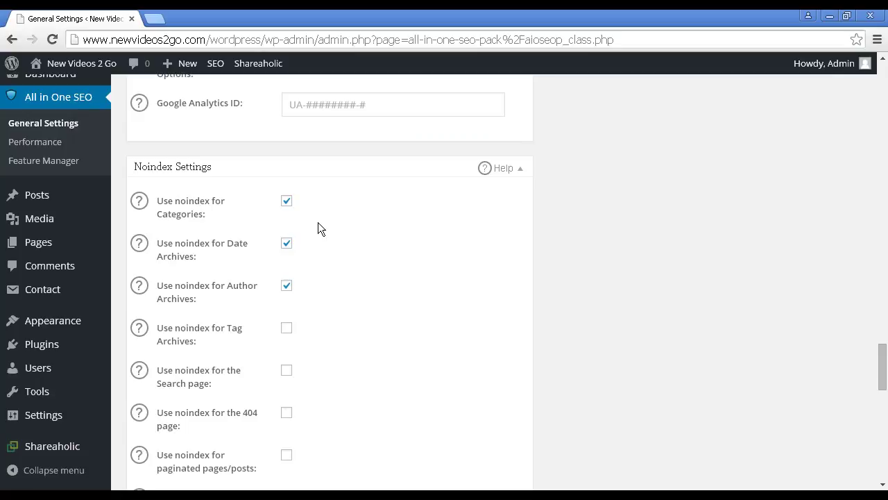
{"action": "scroll", "coordinate": [376, 286], "scroll_direction": "down", "scroll_amount": 5}
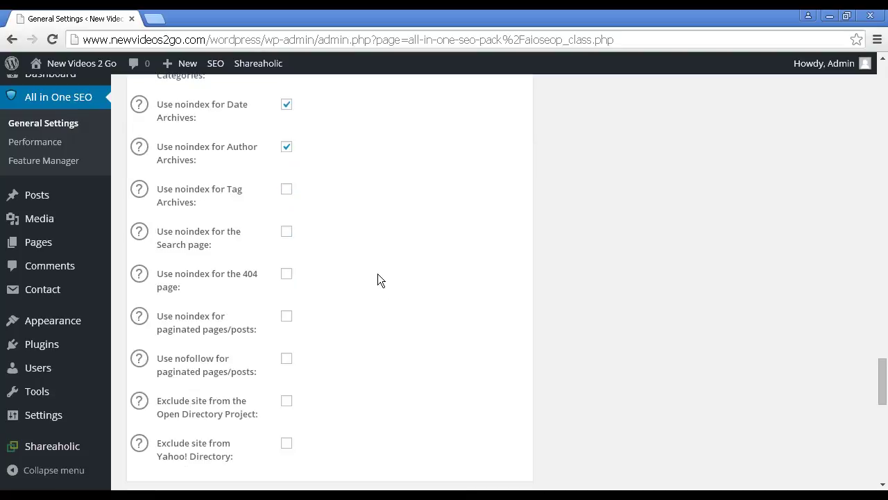
{"action": "scroll", "coordinate": [377, 275], "scroll_direction": "down", "scroll_amount": 3}
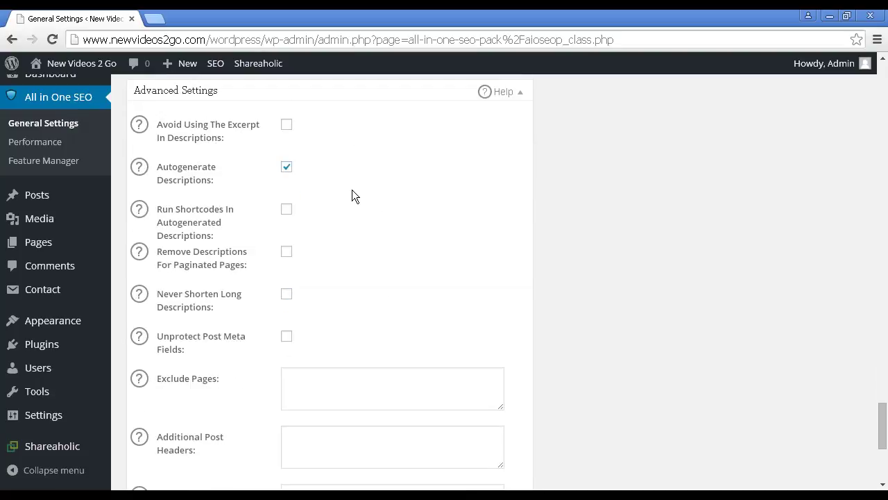
{"action": "scroll", "coordinate": [226, 350], "scroll_direction": "down", "scroll_amount": 1}
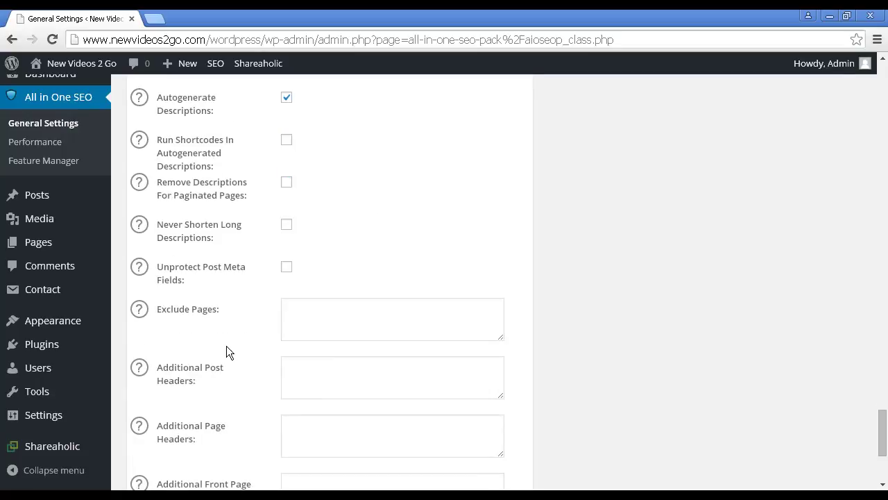
{"action": "scroll", "coordinate": [195, 319], "scroll_direction": "down", "scroll_amount": 1}
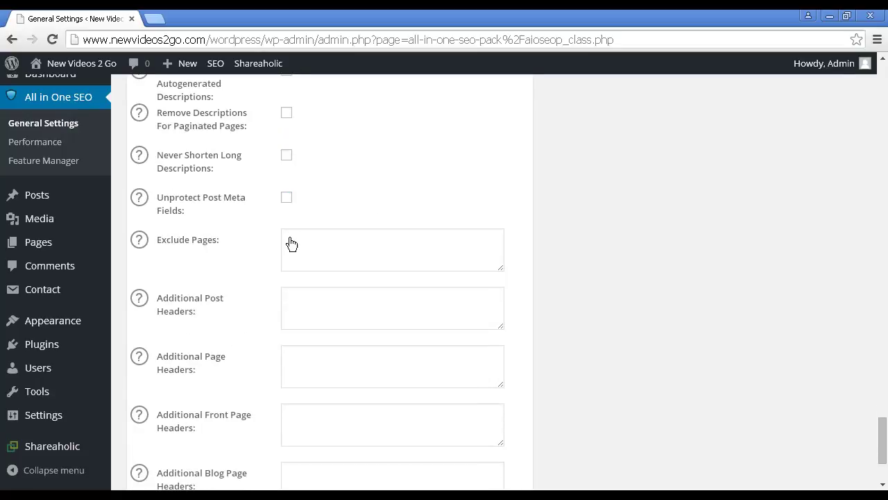
{"action": "scroll", "coordinate": [238, 318], "scroll_direction": "down", "scroll_amount": 2}
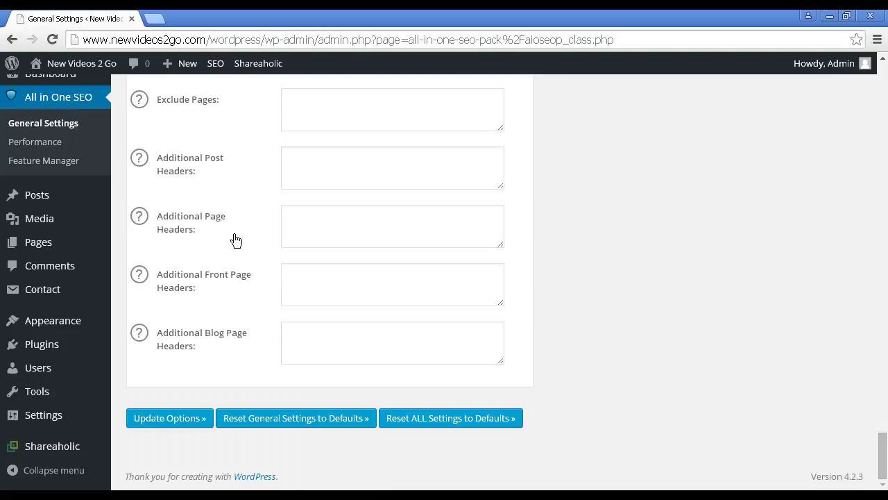
Show All in One SEO Performance's System Status: 256MB memory limit and Force Rewrites enabled.
{"action": "left_click", "coordinate": [42, 142]}
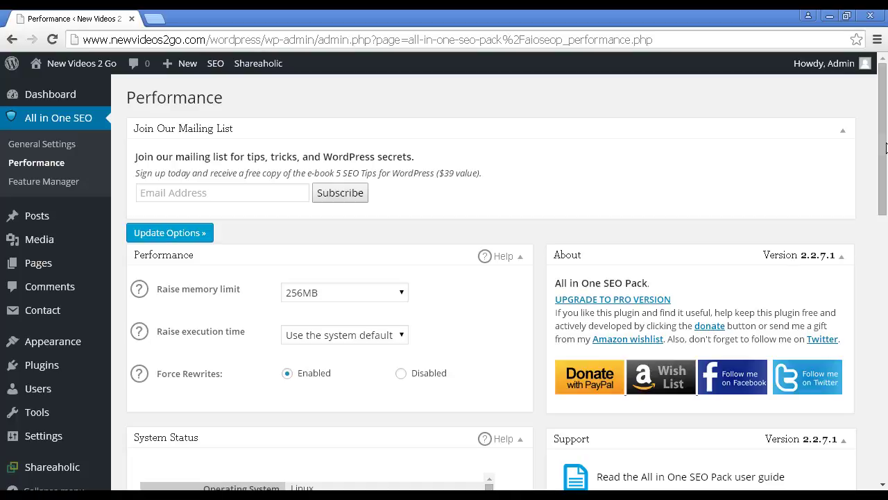
{"action": "left_click_drag", "start_coordinate": [886, 148], "coordinate": [887, 196]}
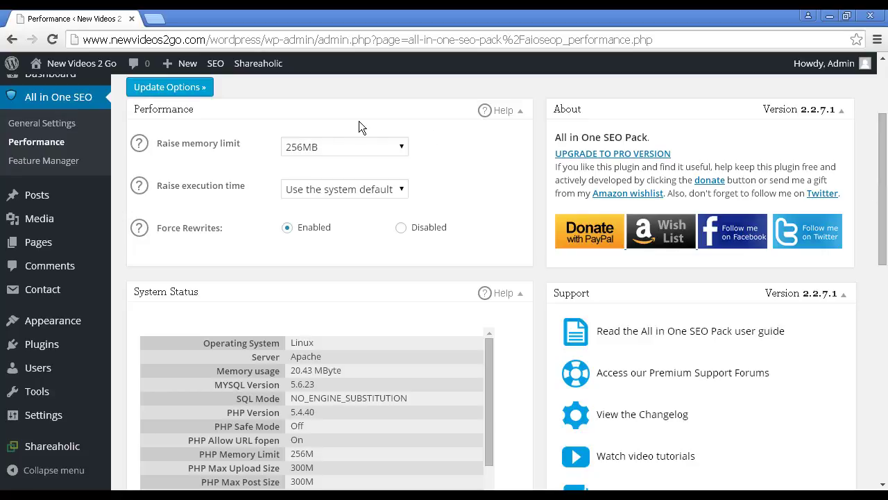
Browse the All in One SEO Feature Manager cards, where only Performance is active.
{"action": "left_click", "coordinate": [57, 161]}
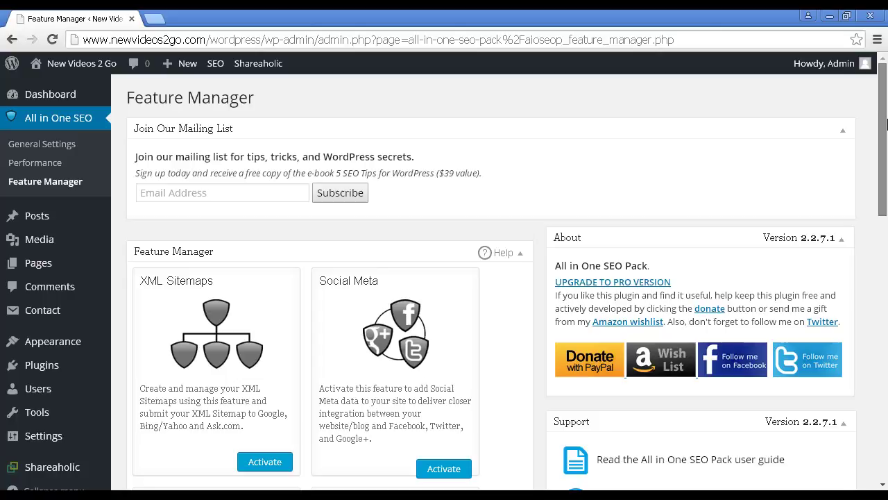
{"action": "scroll", "coordinate": [887, 162], "scroll_direction": "down", "scroll_amount": 3}
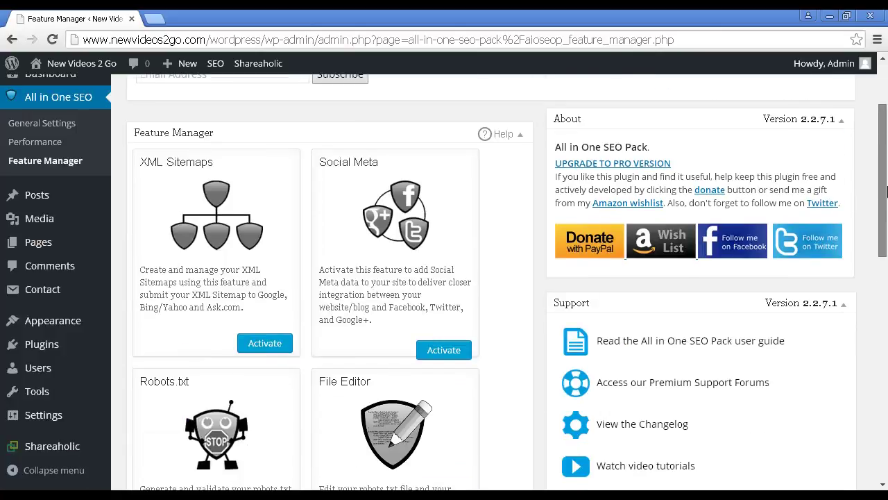
{"action": "scroll", "coordinate": [886, 208], "scroll_direction": "down", "scroll_amount": 1}
{"action": "scroll", "coordinate": [887, 215], "scroll_direction": "down", "scroll_amount": 1}
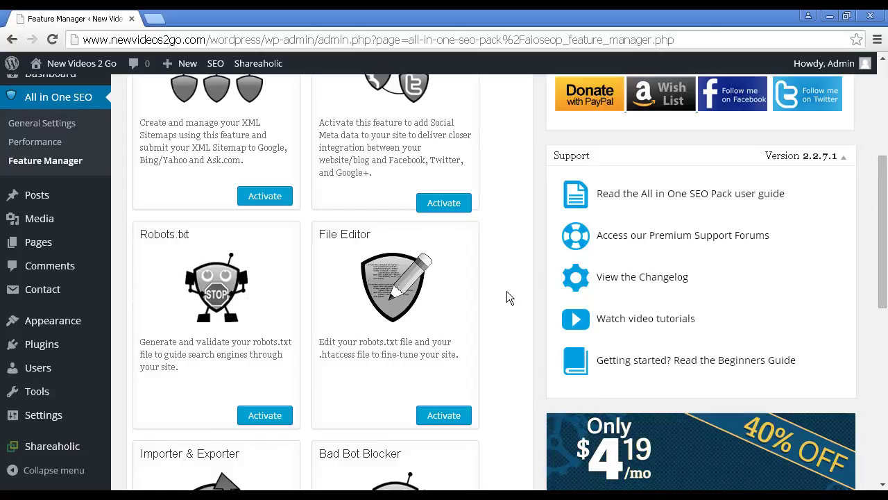
{"action": "scroll", "coordinate": [506, 297], "scroll_direction": "down", "scroll_amount": 3}
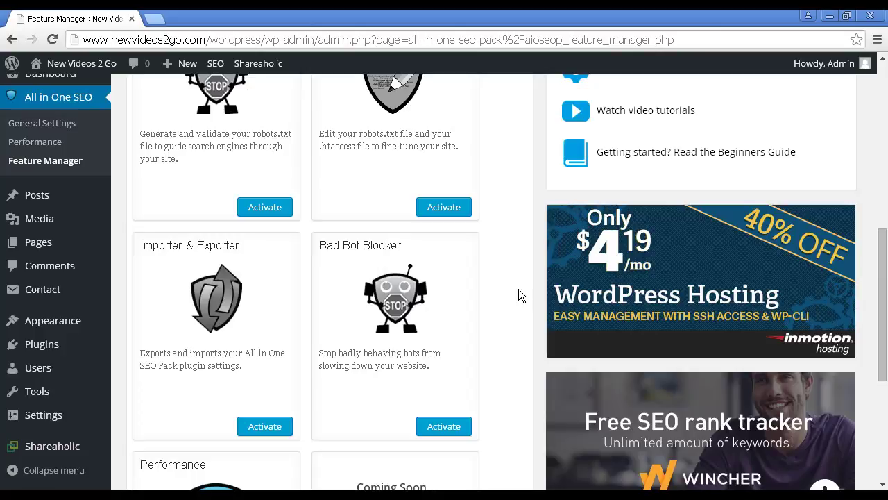
{"action": "scroll", "coordinate": [519, 289], "scroll_direction": "down", "scroll_amount": 4}
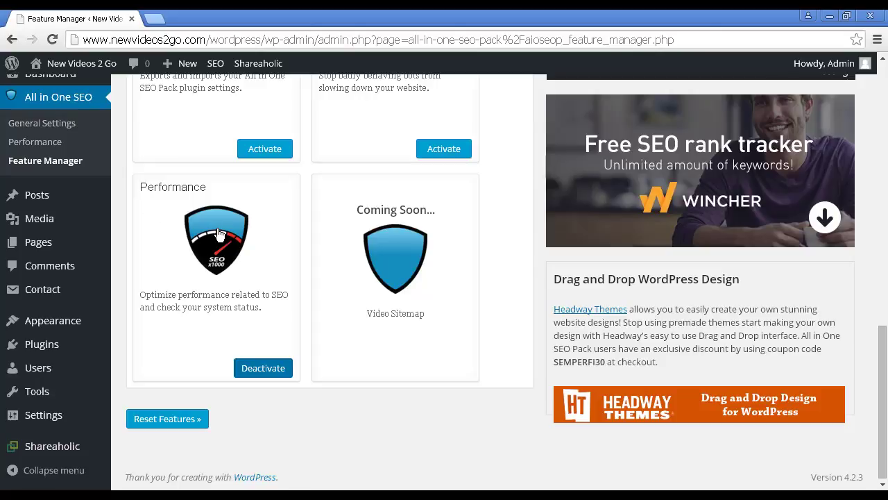
From the All Posts list, open the Hello world! post for editing.
{"action": "mouse_move", "coordinate": [37, 200]}
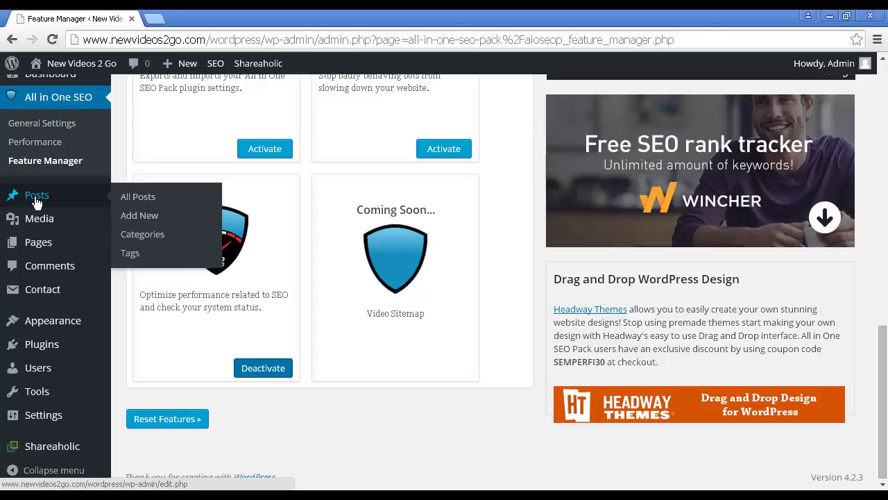
{"action": "left_click", "coordinate": [132, 200]}
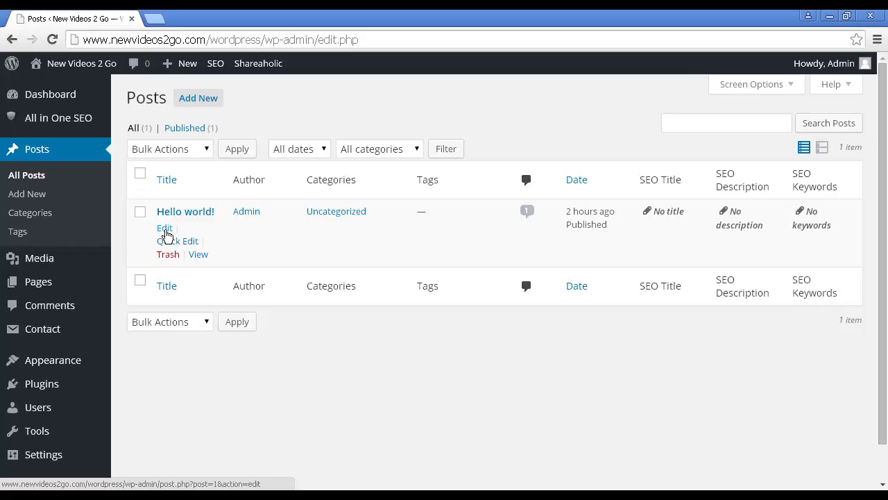
{"action": "left_click", "coordinate": [166, 234]}
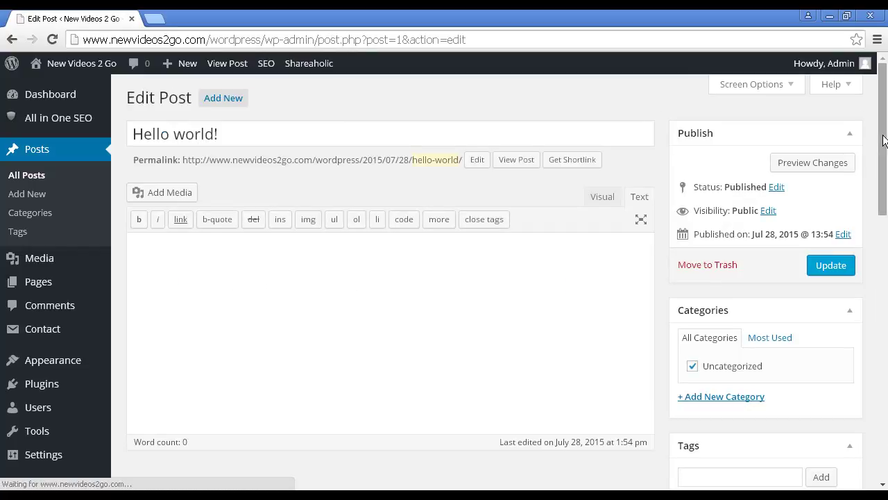
Scroll to the post's All in One SEO Pack box and review its empty title, description, keywords and robots fields.
{"action": "left_click_drag", "start_coordinate": [883, 141], "coordinate": [885, 253]}
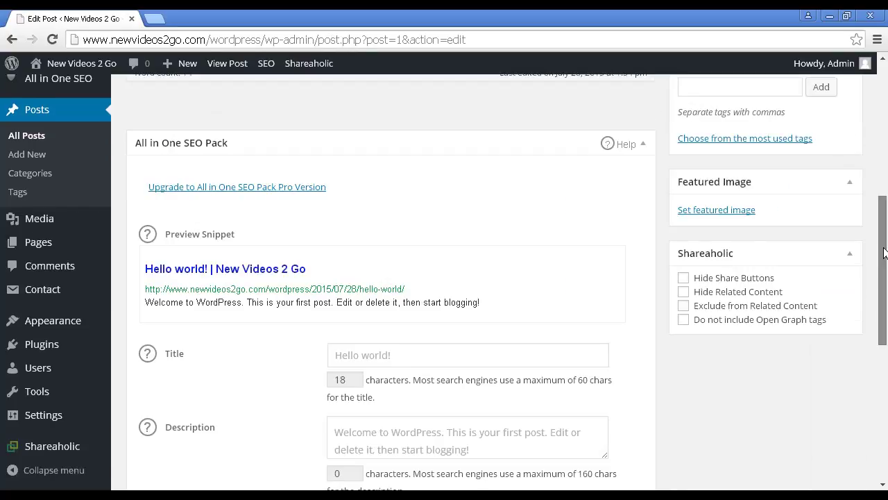
{"action": "scroll", "coordinate": [885, 253], "scroll_direction": "down", "scroll_amount": 3}
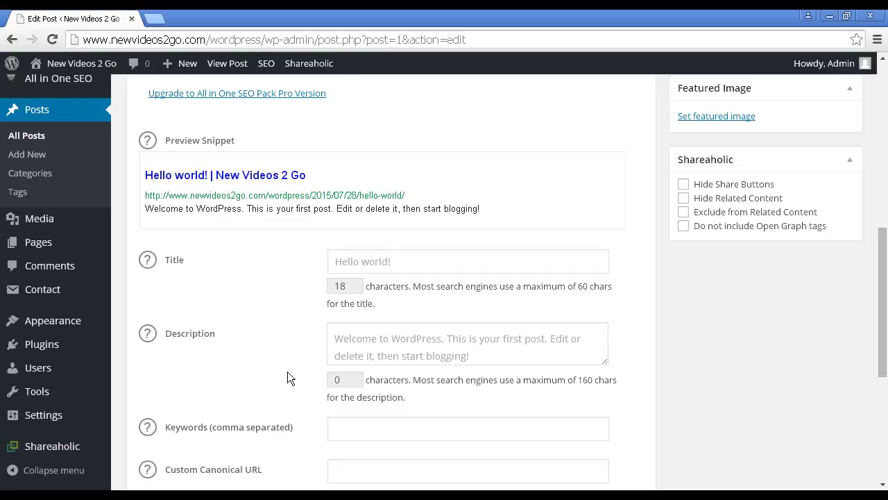
{"action": "scroll", "coordinate": [269, 355], "scroll_direction": "down", "scroll_amount": 1}
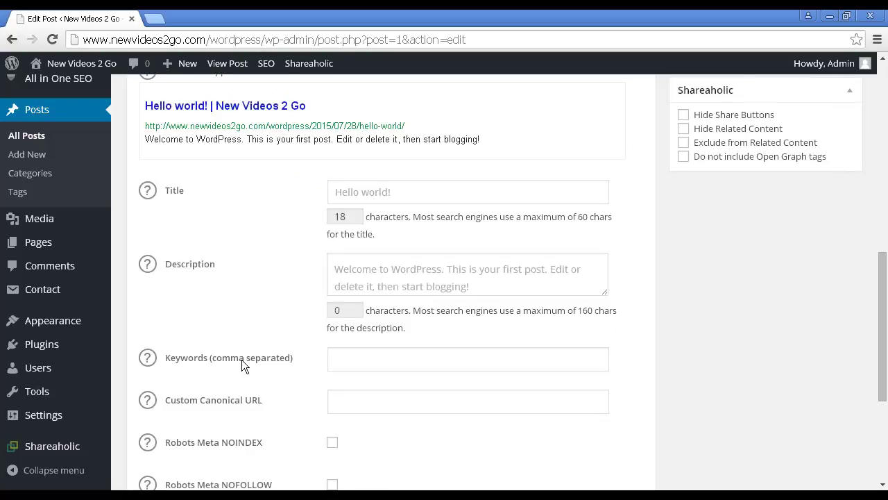
{"action": "scroll", "coordinate": [290, 340], "scroll_direction": "down", "scroll_amount": 1}
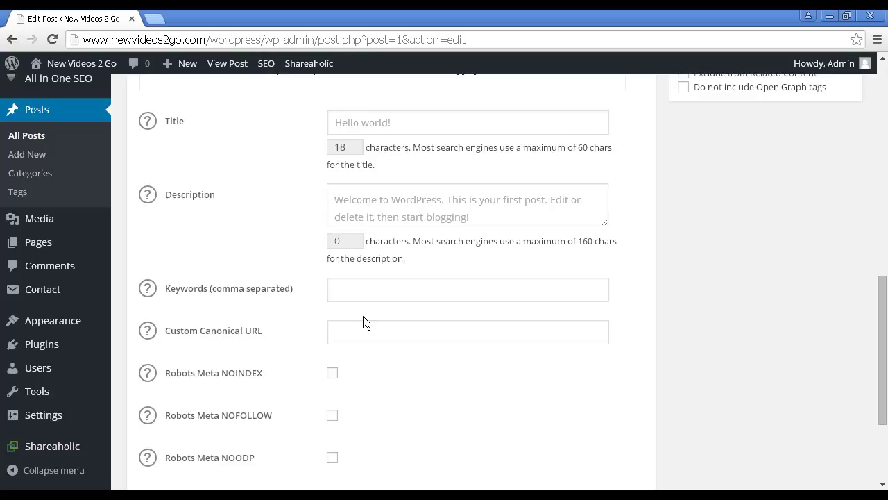
{"action": "scroll", "coordinate": [363, 322], "scroll_direction": "down", "scroll_amount": 2}
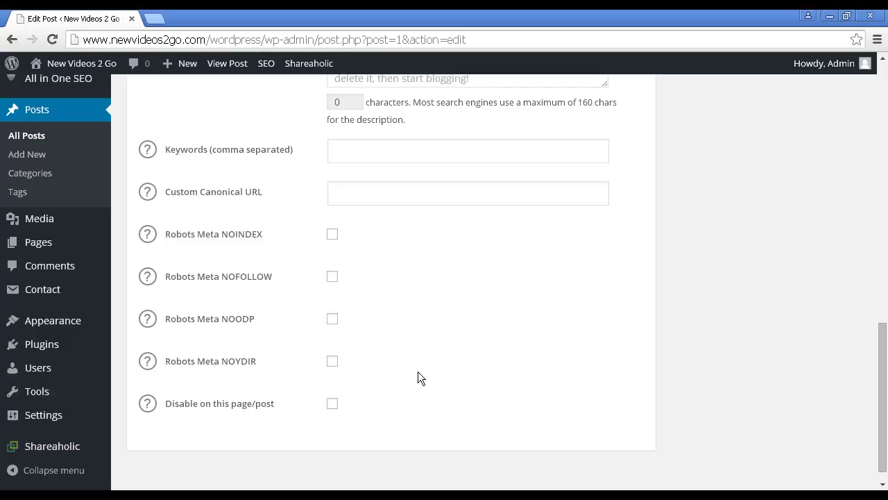
{"action": "scroll", "coordinate": [427, 278], "scroll_direction": "up", "scroll_amount": 10}
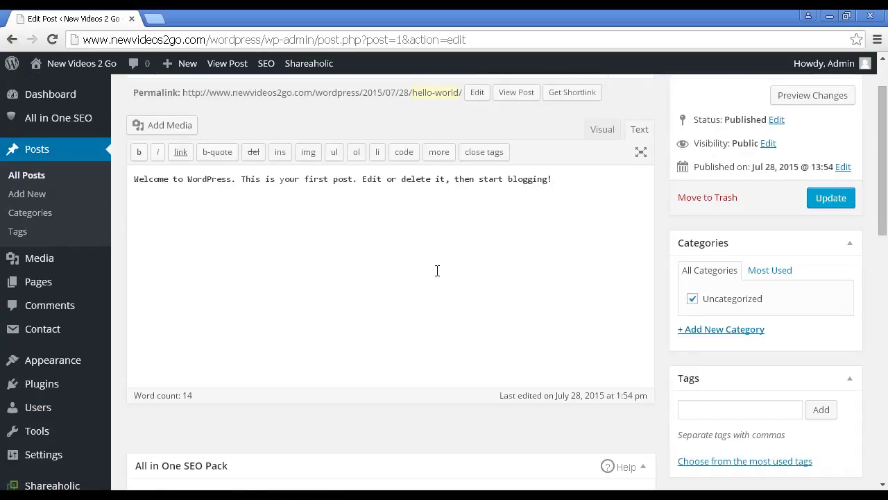
Go back from the Hello world! editor to the All Posts list.
{"action": "scroll", "coordinate": [437, 271], "scroll_direction": "up", "scroll_amount": 1}
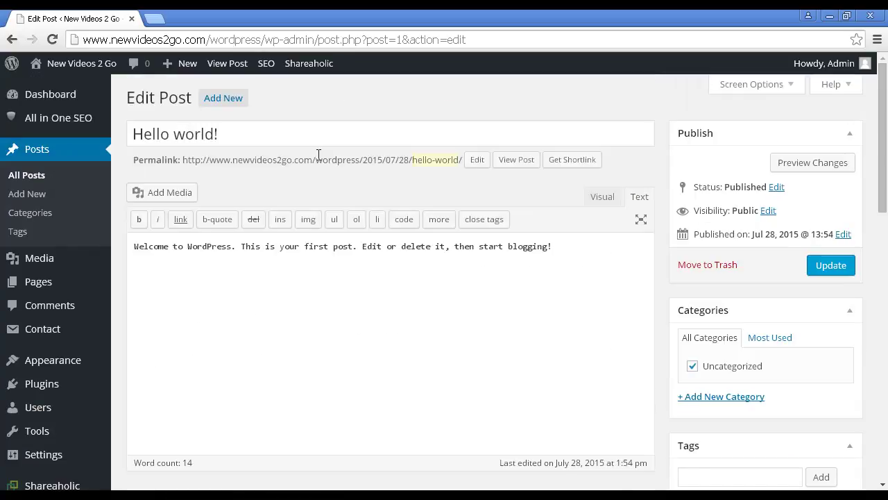
{"action": "left_click", "coordinate": [7, 42]}
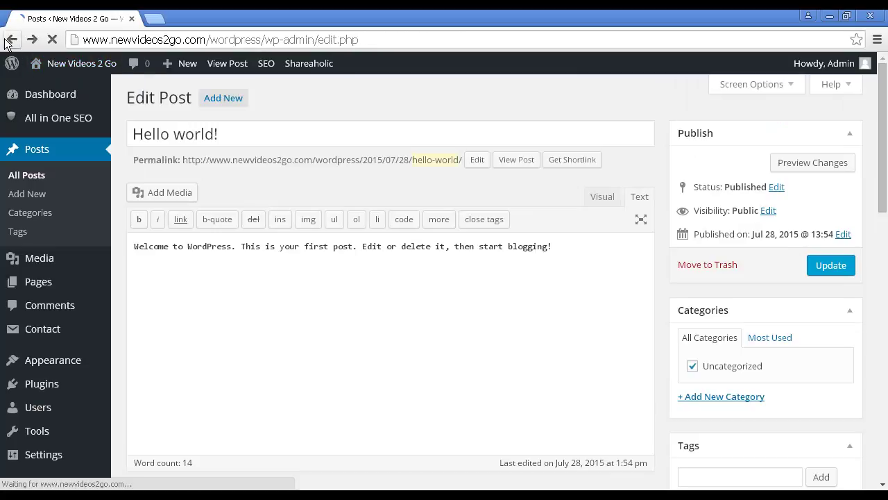